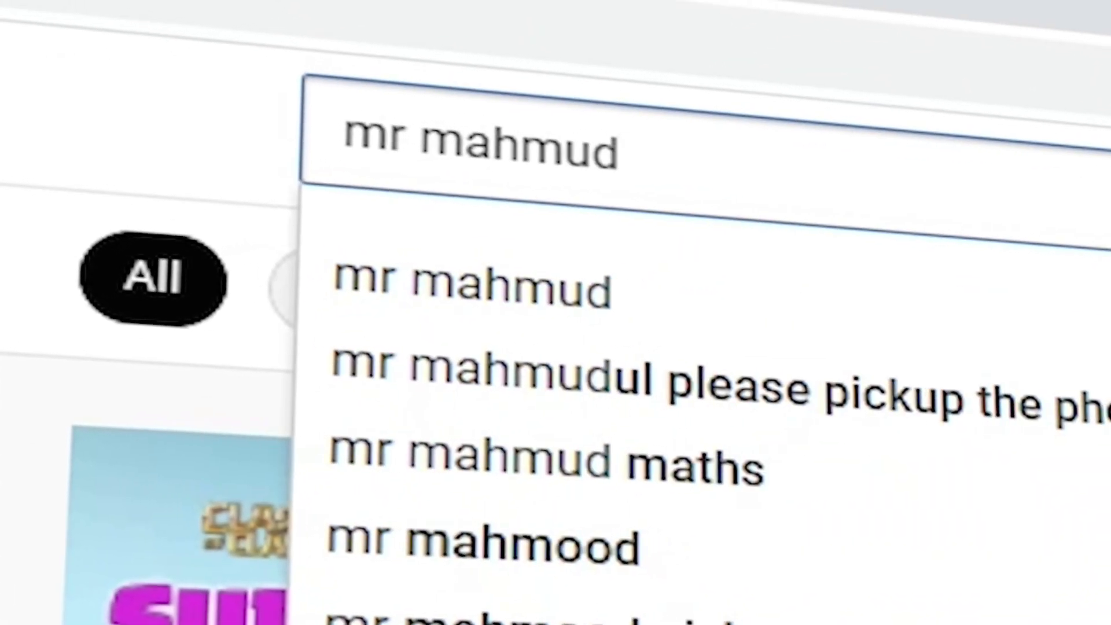
Search YouTube for 'tutorial' and open the tutorial channel's page.
type("tutorial")
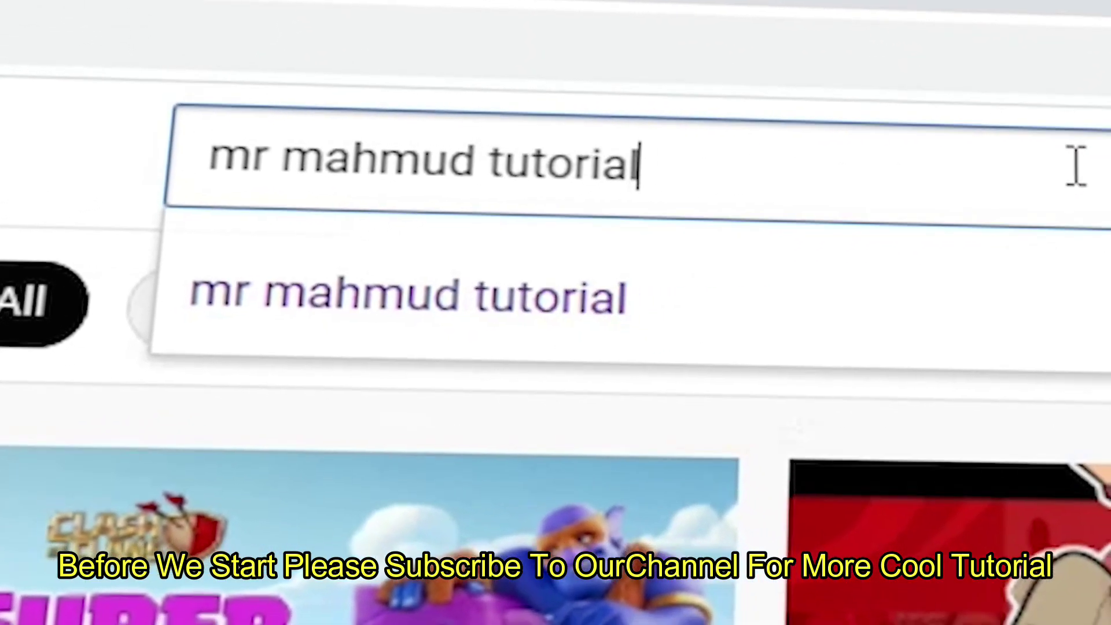
key("Return")
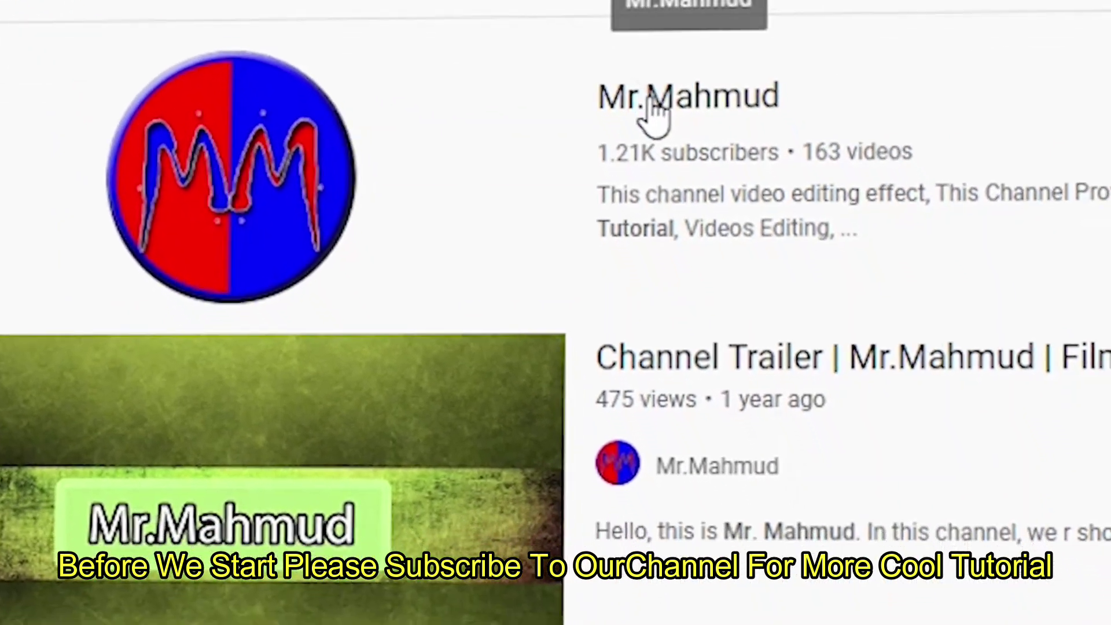
left_click(649, 111)
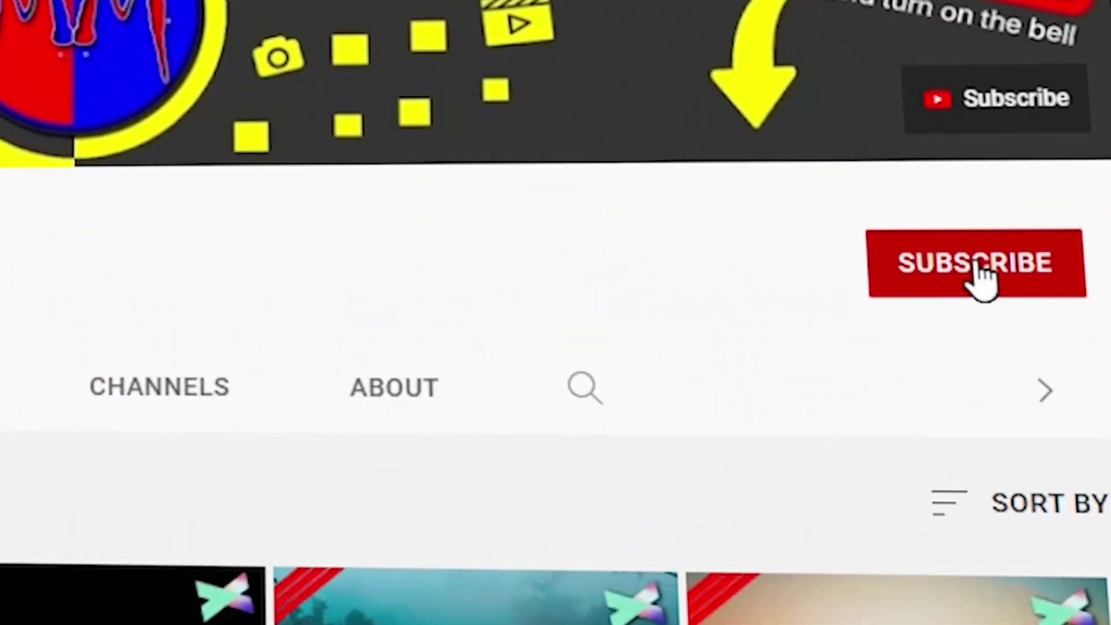
Subscribe to the channel and set its bell notifications to All.
left_click(983, 279)
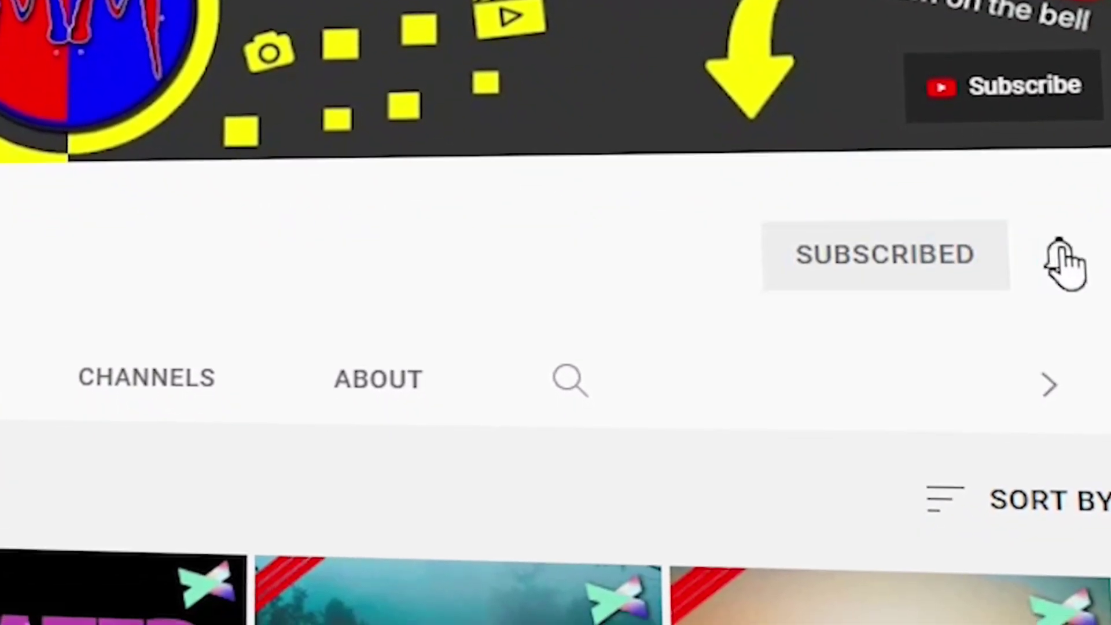
left_click(1061, 260)
left_click(1001, 324)
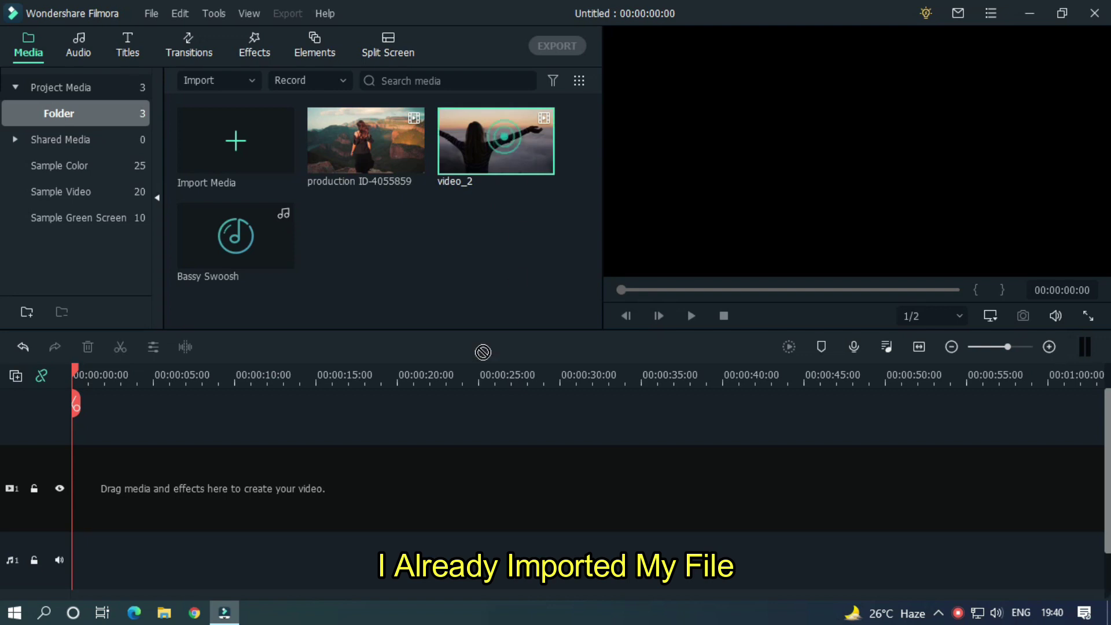
Add video_2 to the timeline, keeping project settings, and trim it to 3:03.
left_click_drag(457, 380, 101, 472)
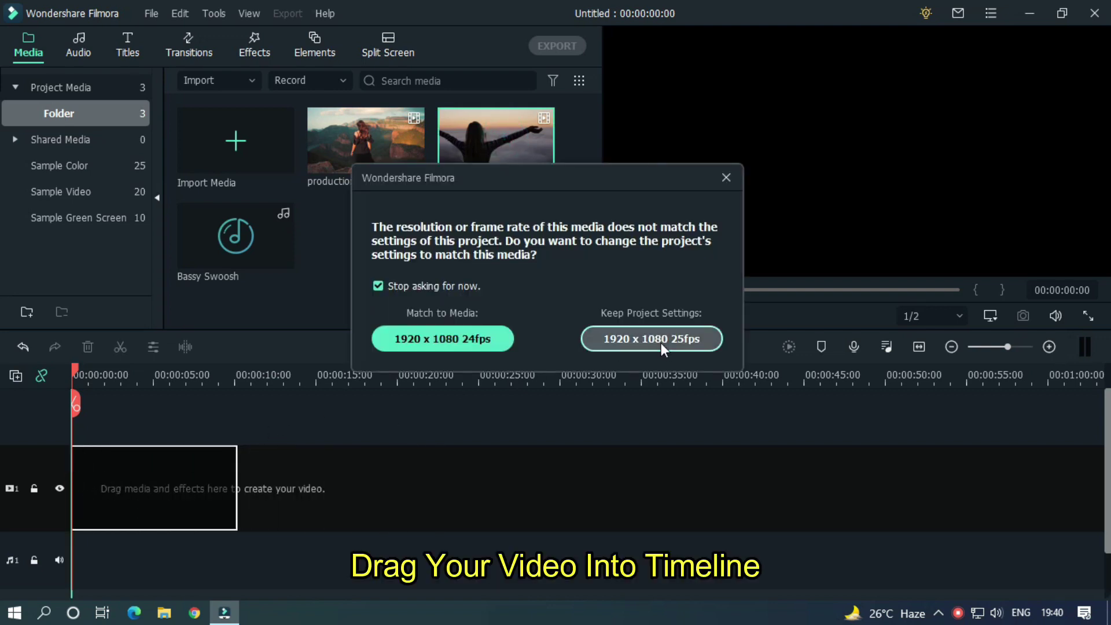
left_click(661, 339)
left_click_drag(317, 373, 393, 373)
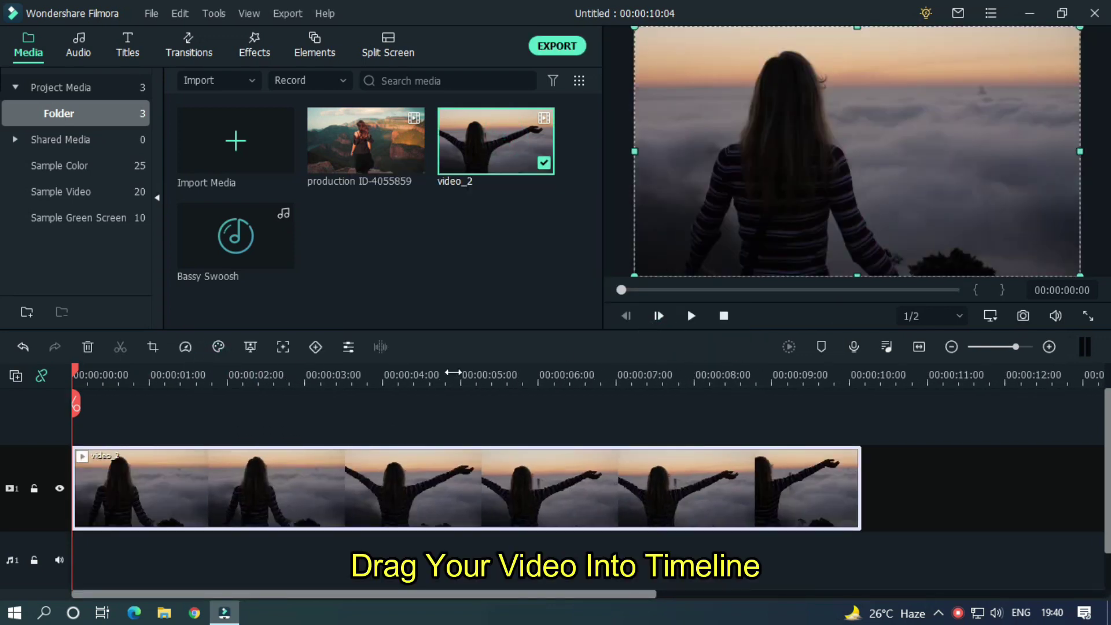
left_click_drag(257, 373, 324, 373)
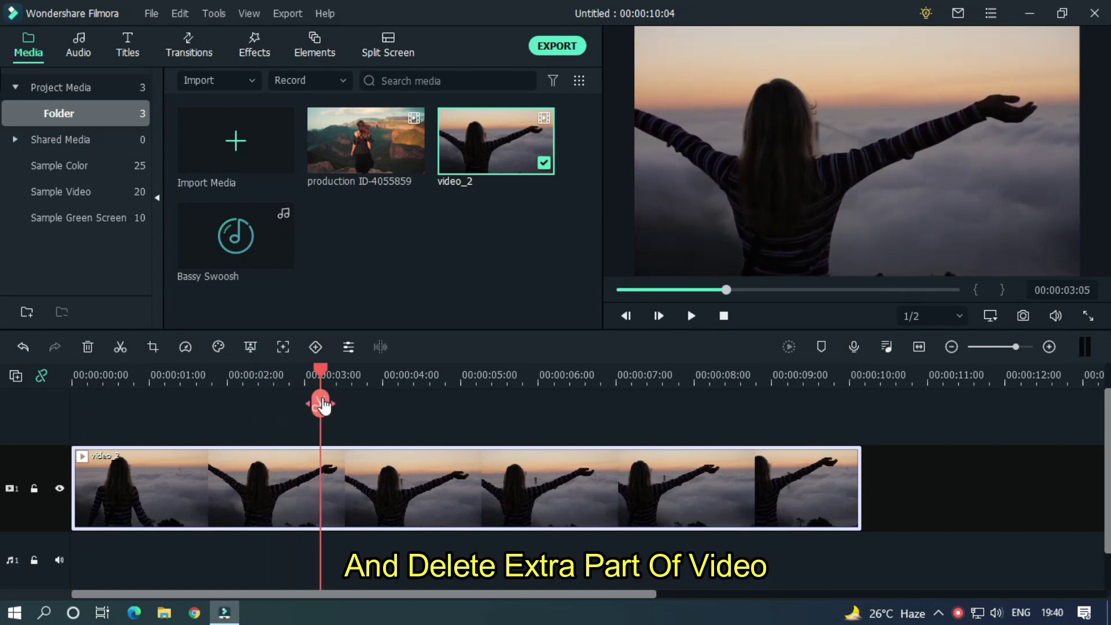
left_click(321, 404)
key("Delete")
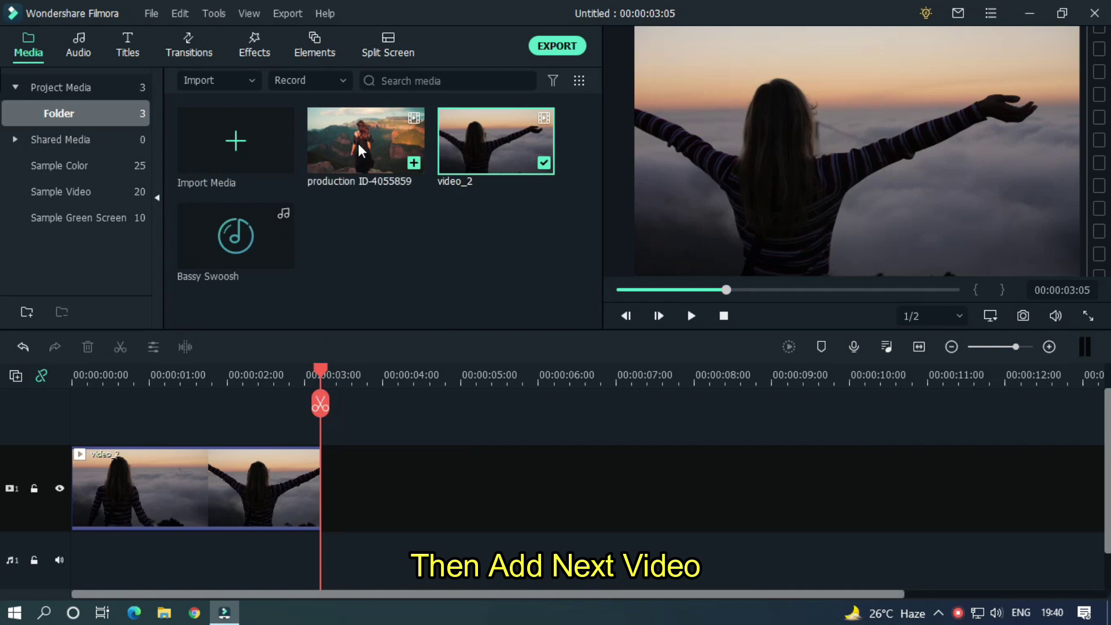
Append the production ID-4055859 clip and trim it to end at 7:23.
left_click_drag(464, 398, 335, 496)
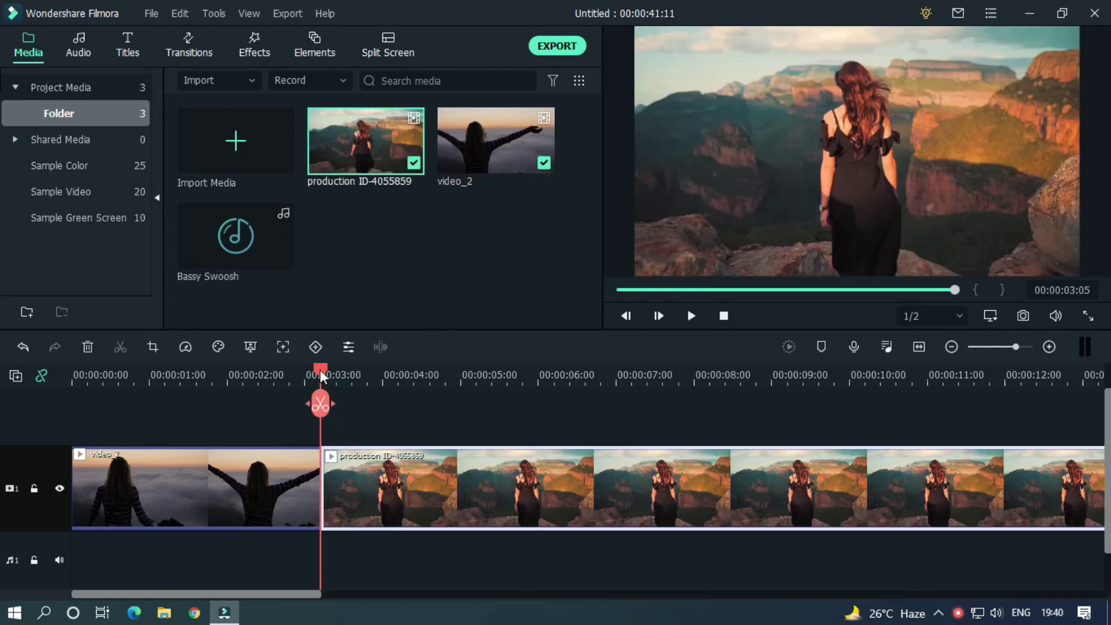
left_click_drag(320, 370, 690, 375)
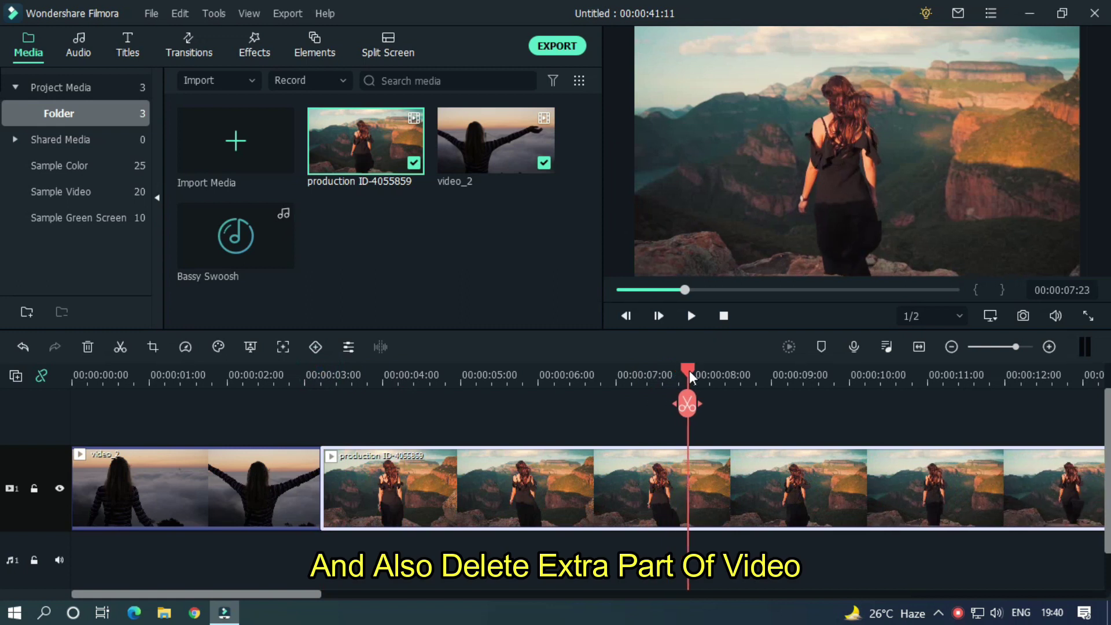
left_click(697, 403)
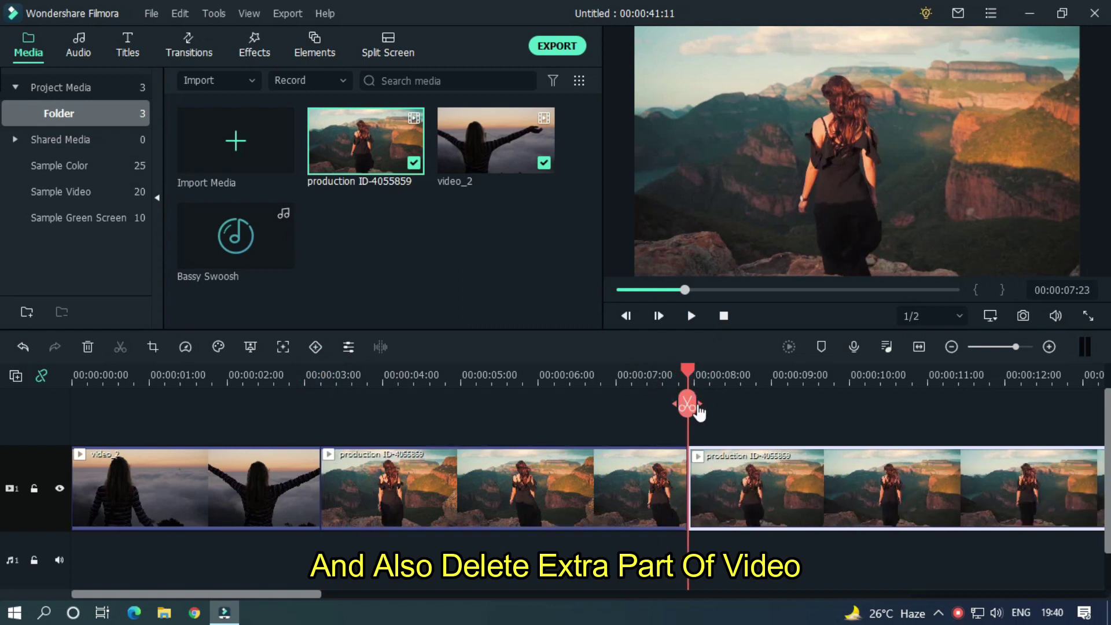
key("Delete")
left_click_drag(697, 370, 168, 373)
Zoom the timeline in around the join and split video_2 at 2:05.
left_click(326, 374)
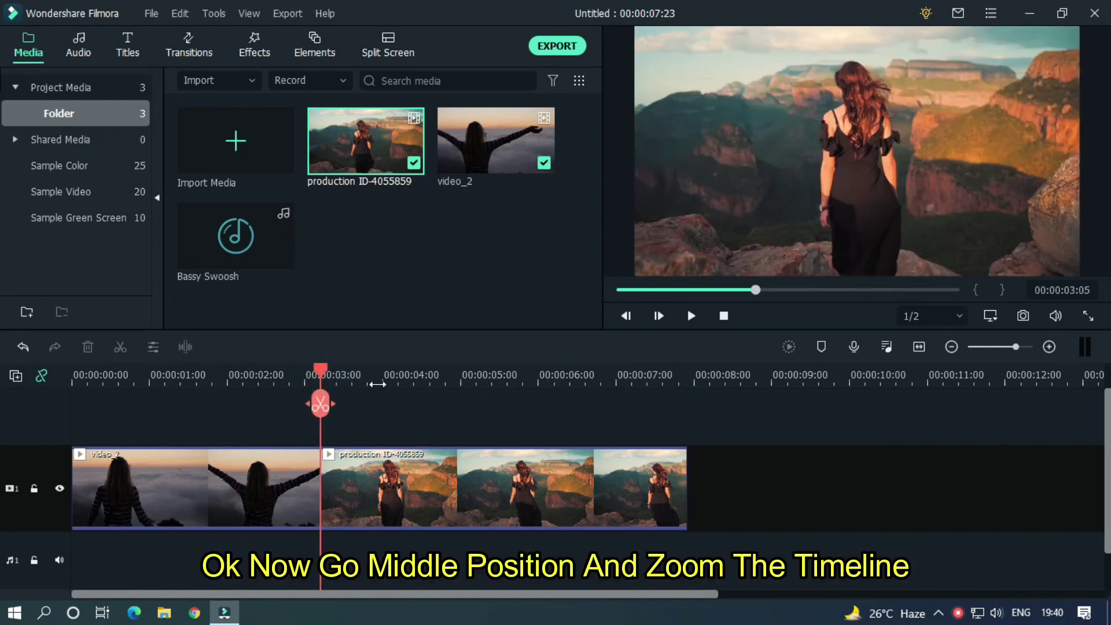
scroll(385, 378, "up", 2)
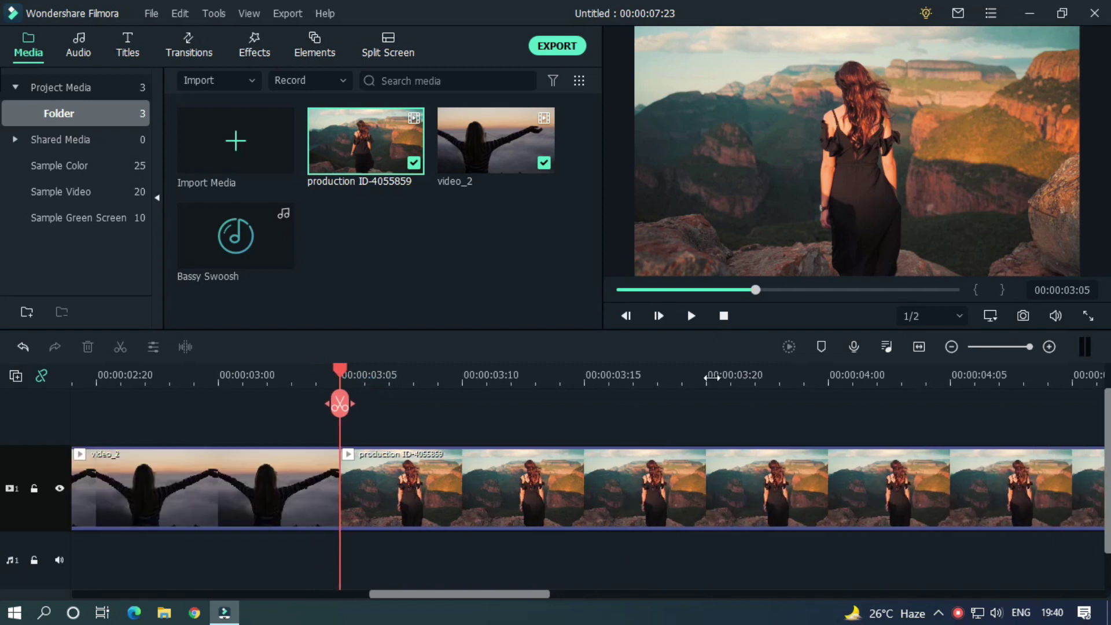
scroll(529, 354, "up", 2)
left_click_drag(500, 585, 419, 593)
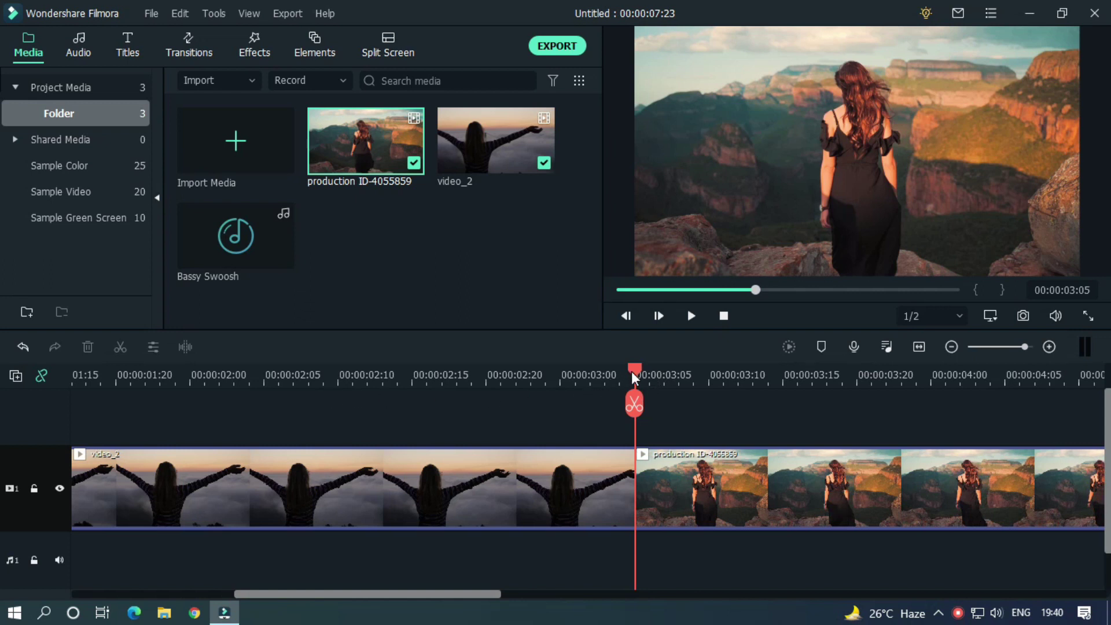
left_click_drag(633, 377, 267, 366)
left_click(262, 404)
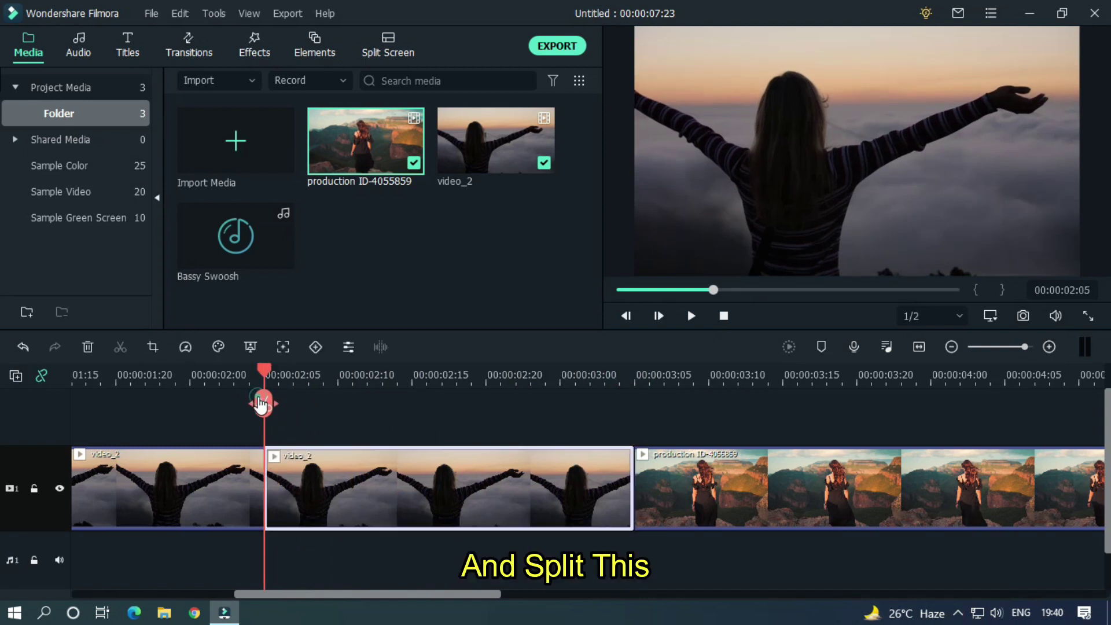
Split the production clip at 4:06 and select the short video_2 end piece.
left_click(632, 376)
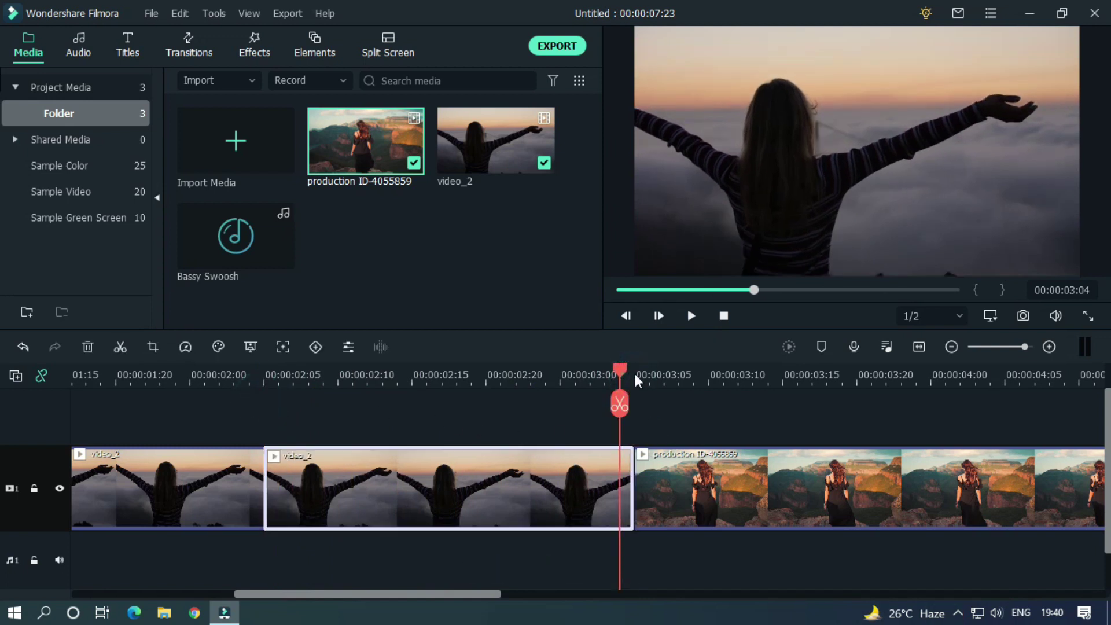
left_click_drag(641, 382, 1029, 391)
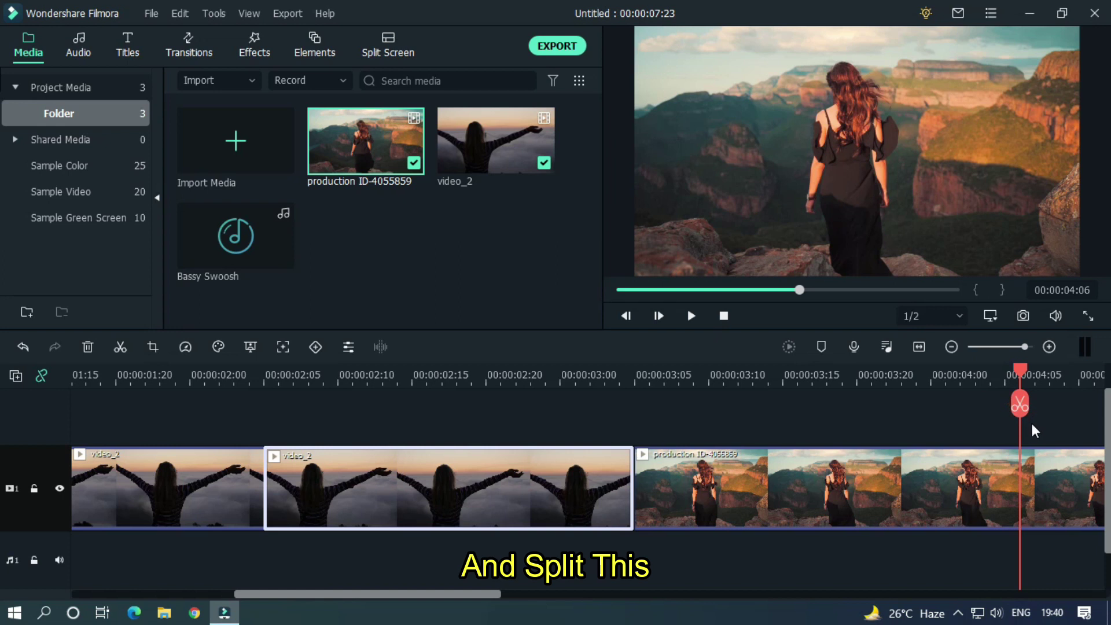
left_click(1026, 412)
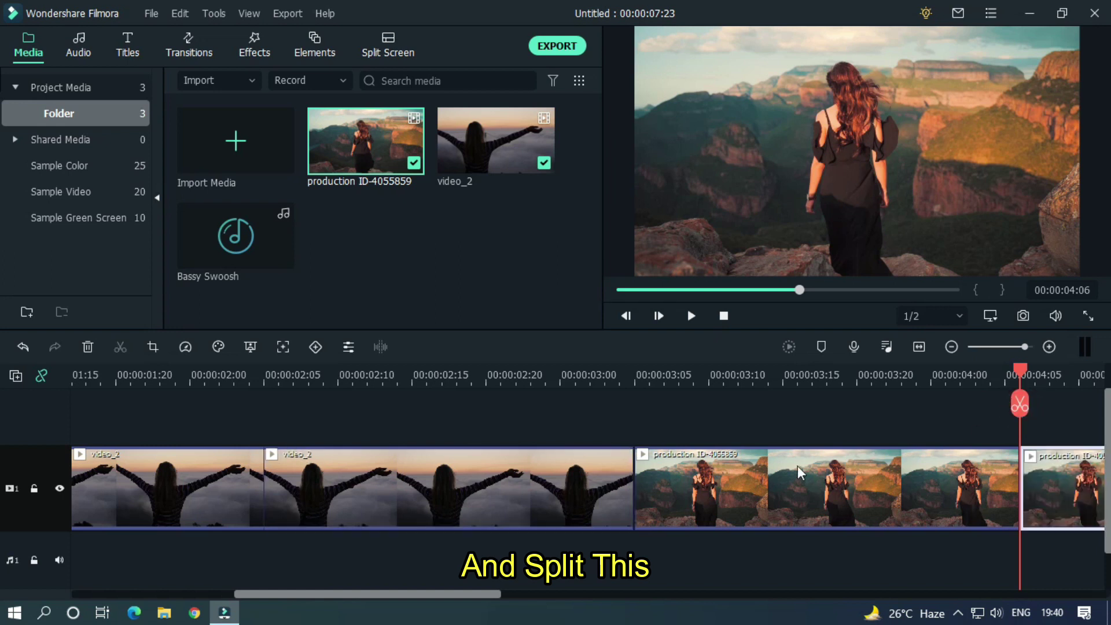
left_click(519, 474)
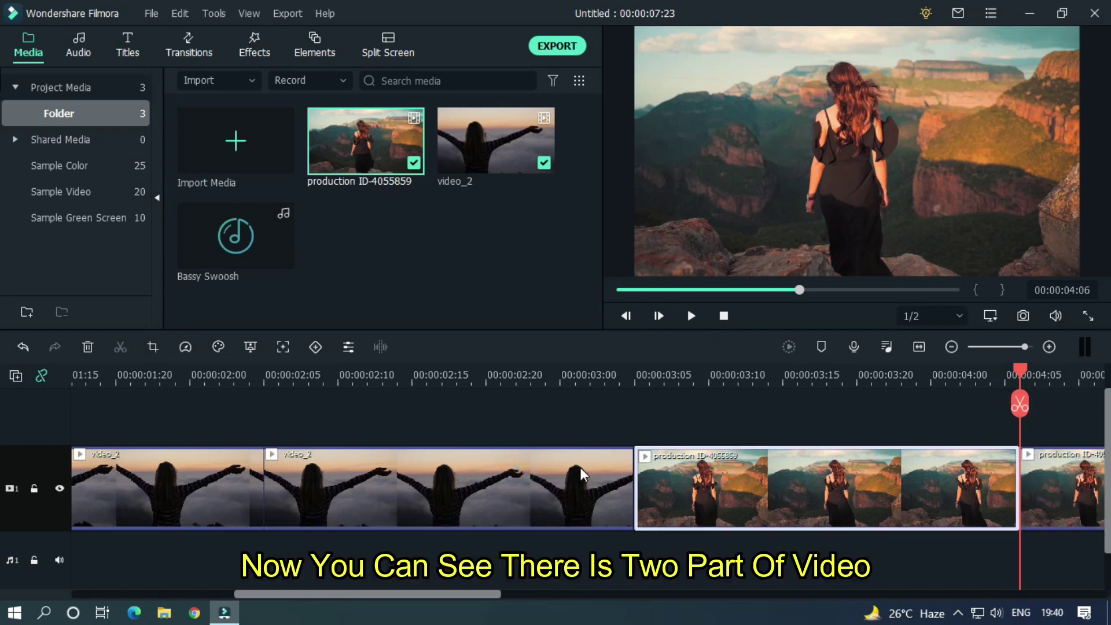
left_click(620, 376)
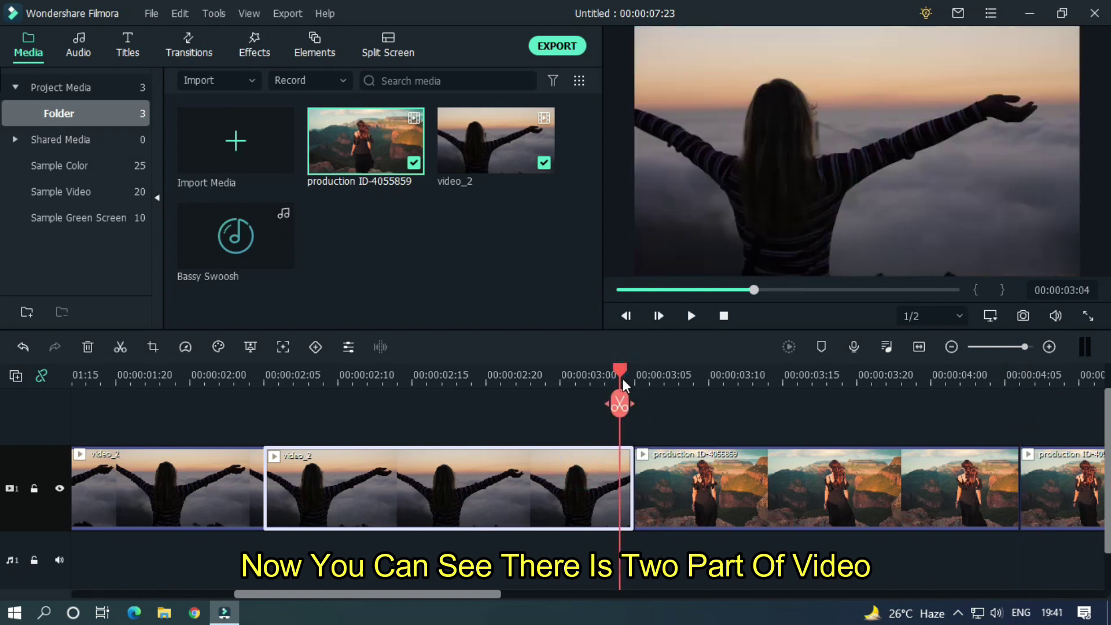
Crop the video_2 end piece to a custom 540-pixel height and move it to the frame top.
double_click(502, 478)
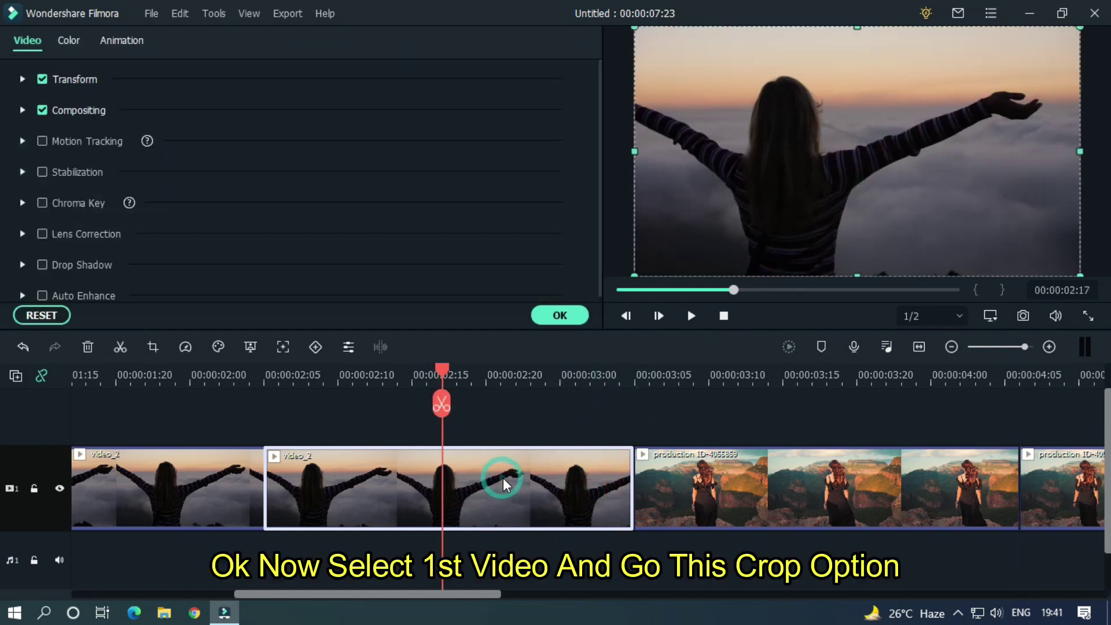
left_click(156, 347)
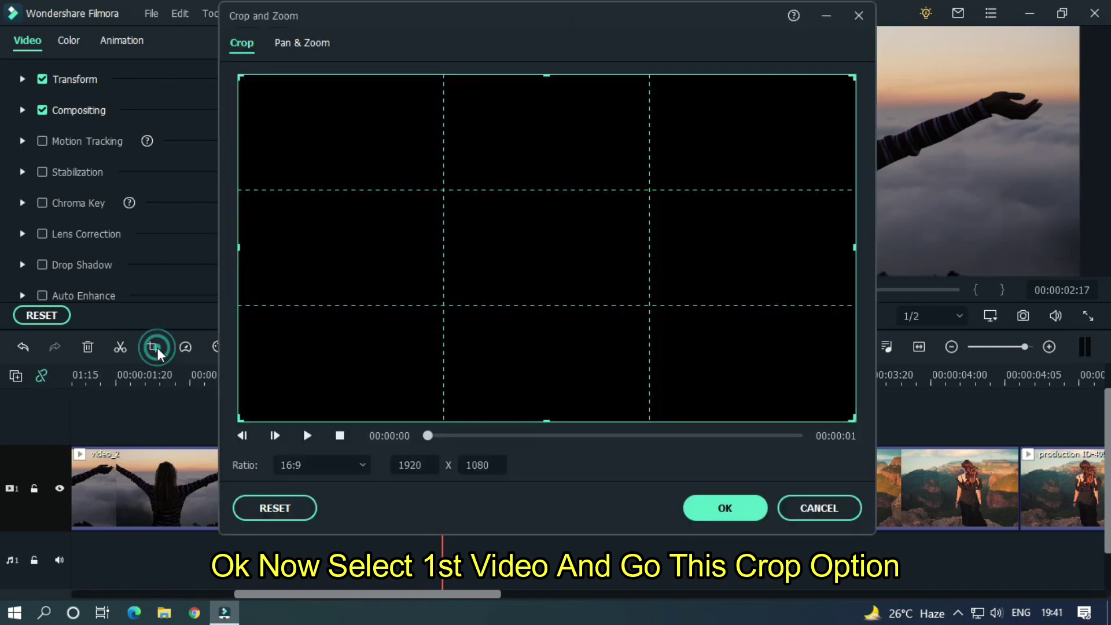
left_click(325, 461)
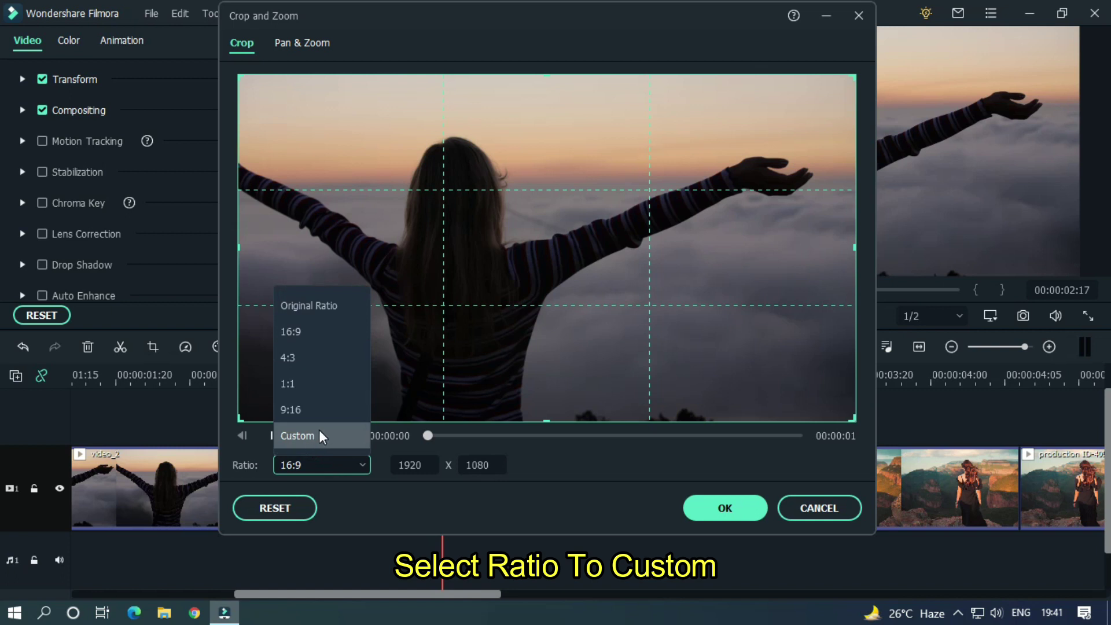
left_click(317, 435)
double_click(490, 465)
type("540")
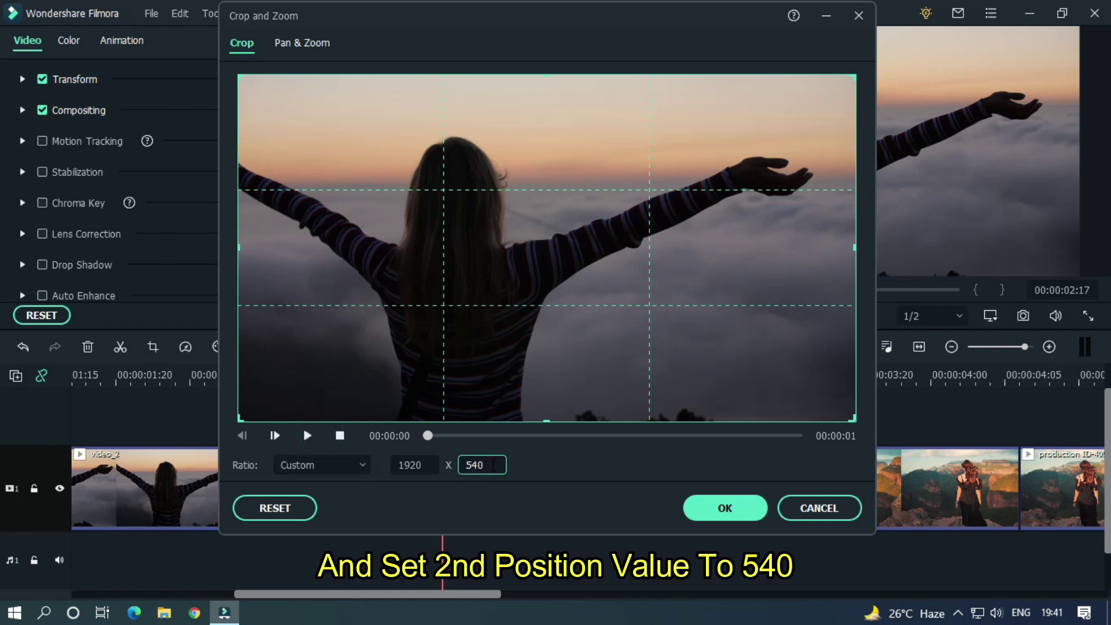
left_click(618, 471)
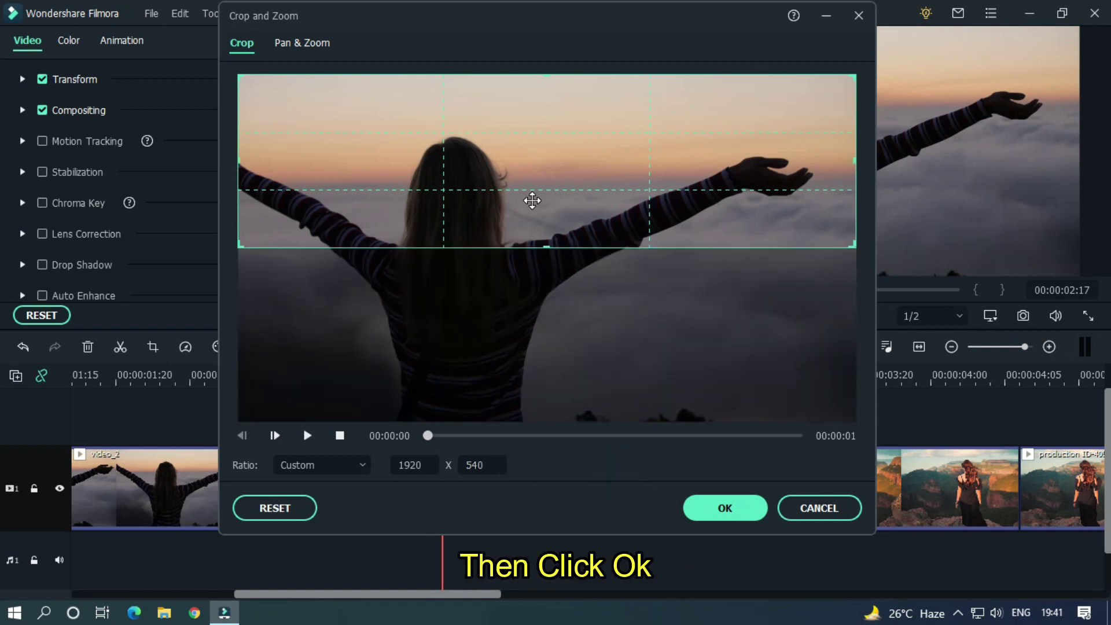
left_click(719, 509)
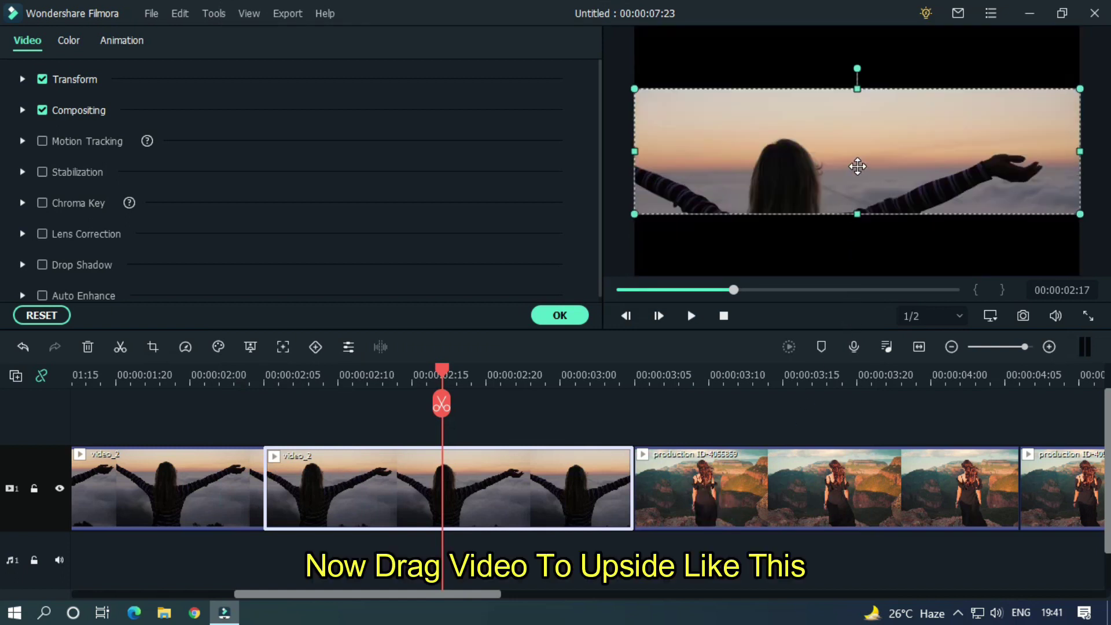
left_click_drag(857, 167, 860, 106)
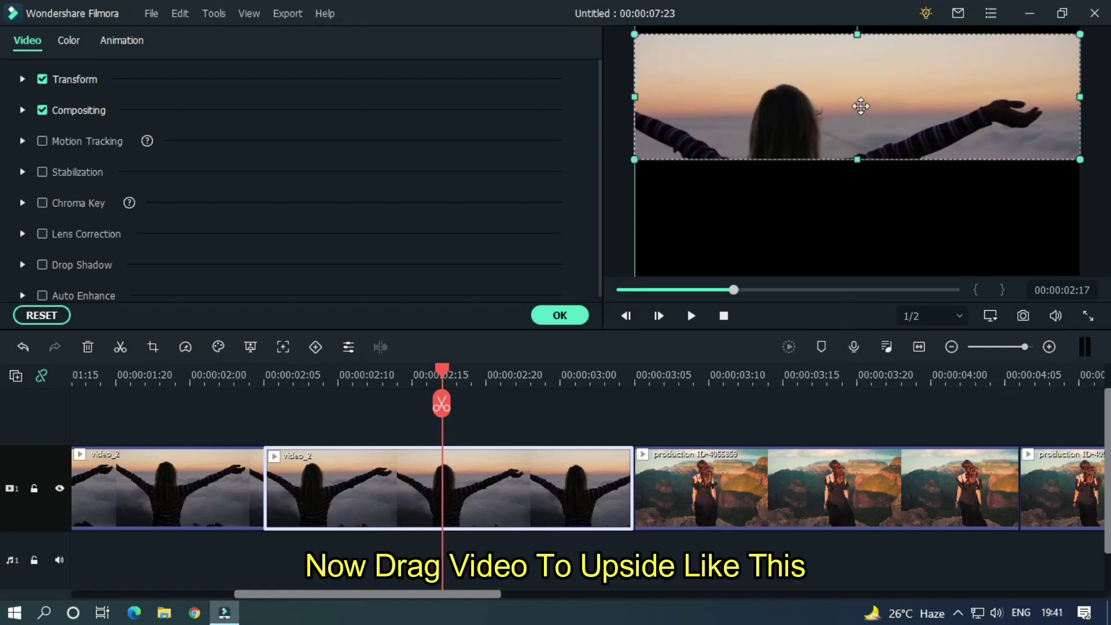
left_click(560, 316)
Crop the first production piece to a custom 1920×540 strip and move it to the frame top.
double_click(704, 461)
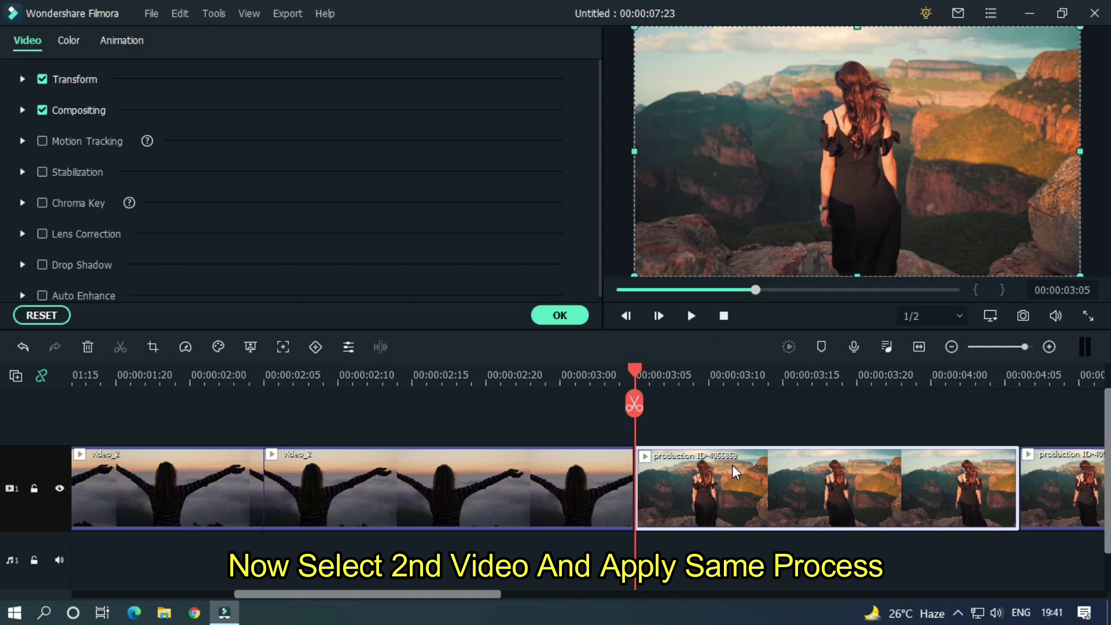
left_click(153, 348)
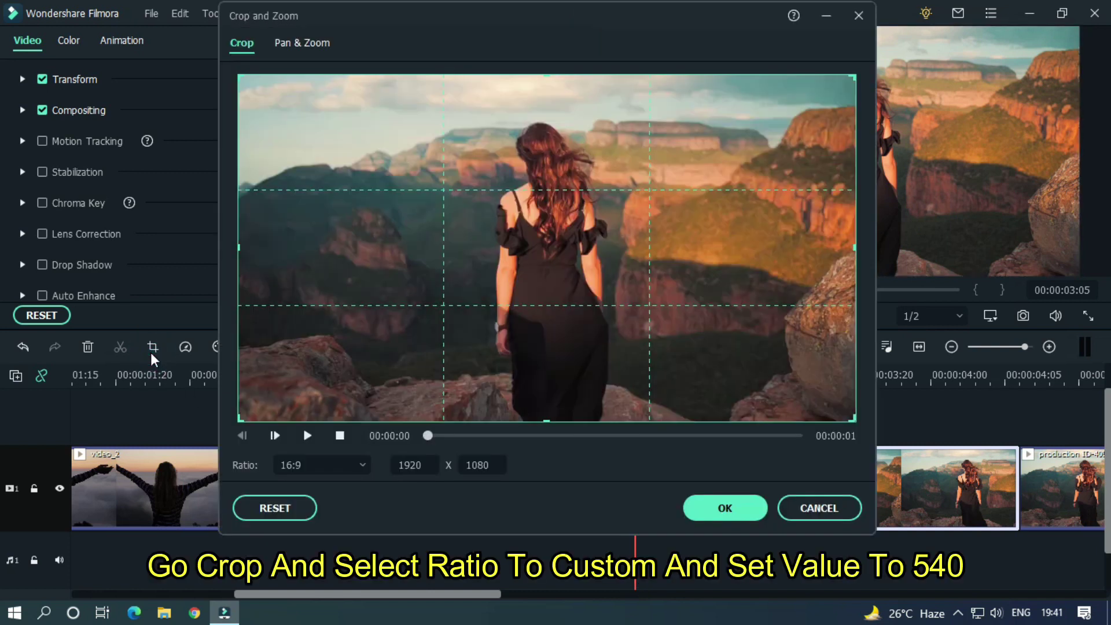
left_click(320, 465)
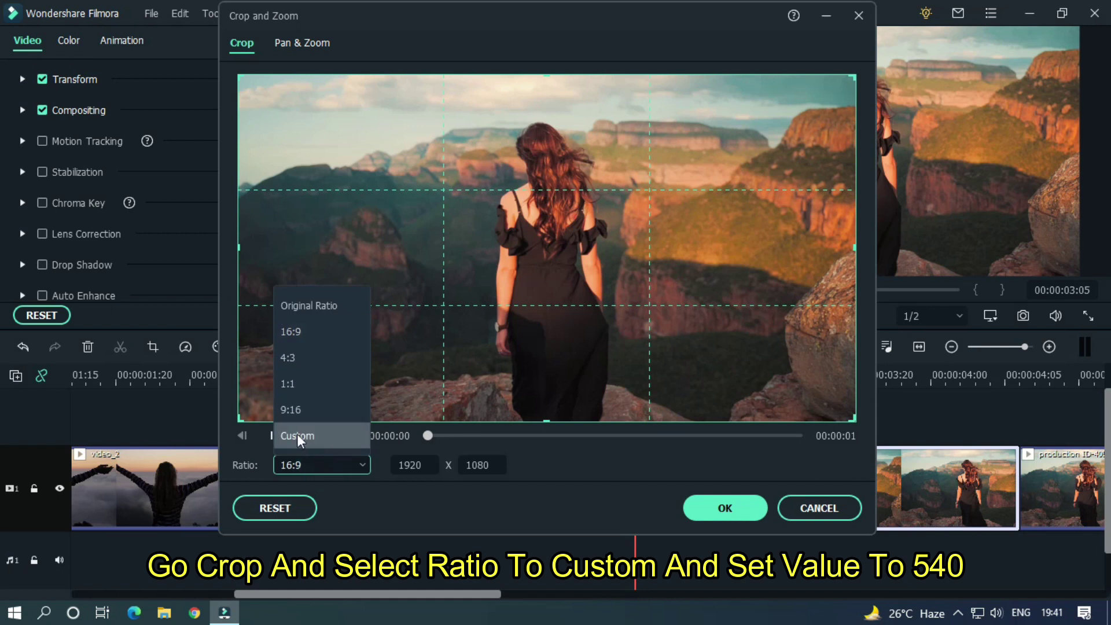
left_click(297, 434)
type("540")
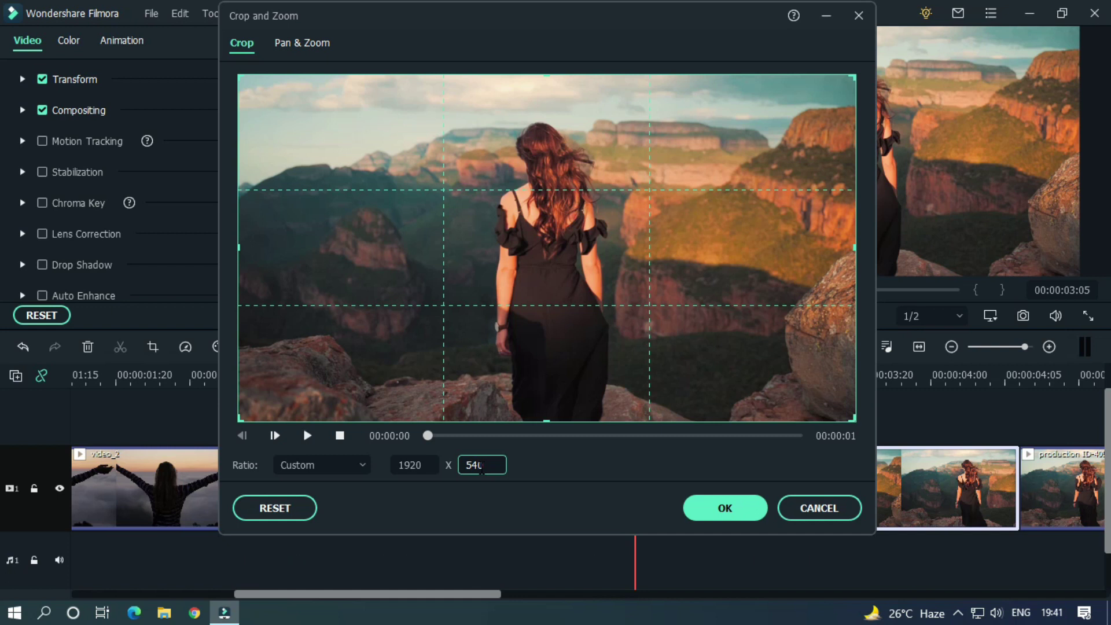
key("Return")
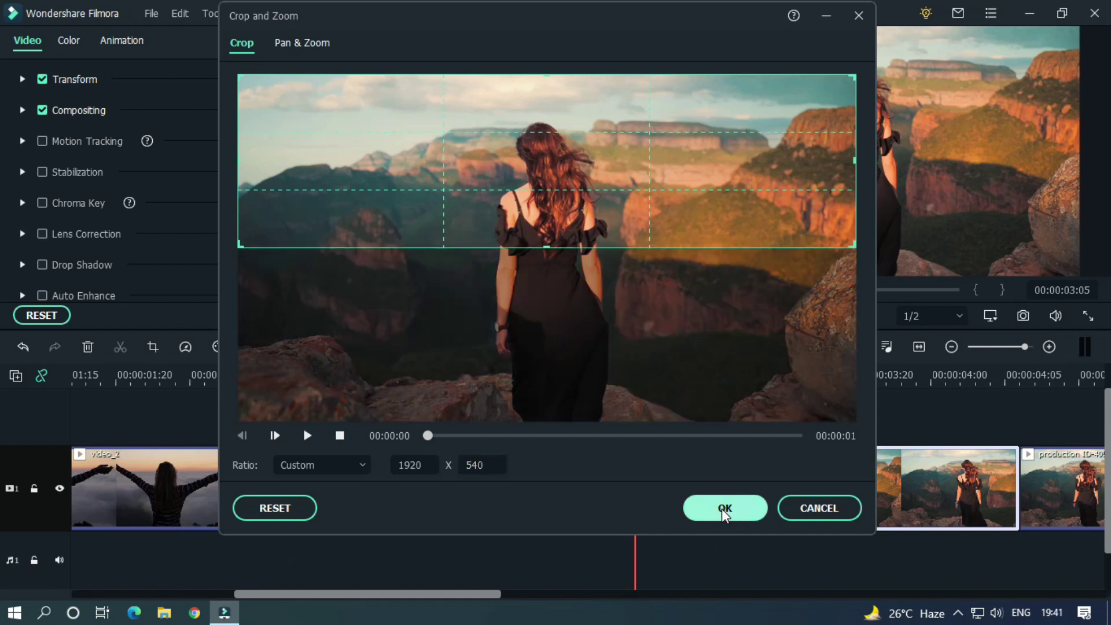
left_click(724, 508)
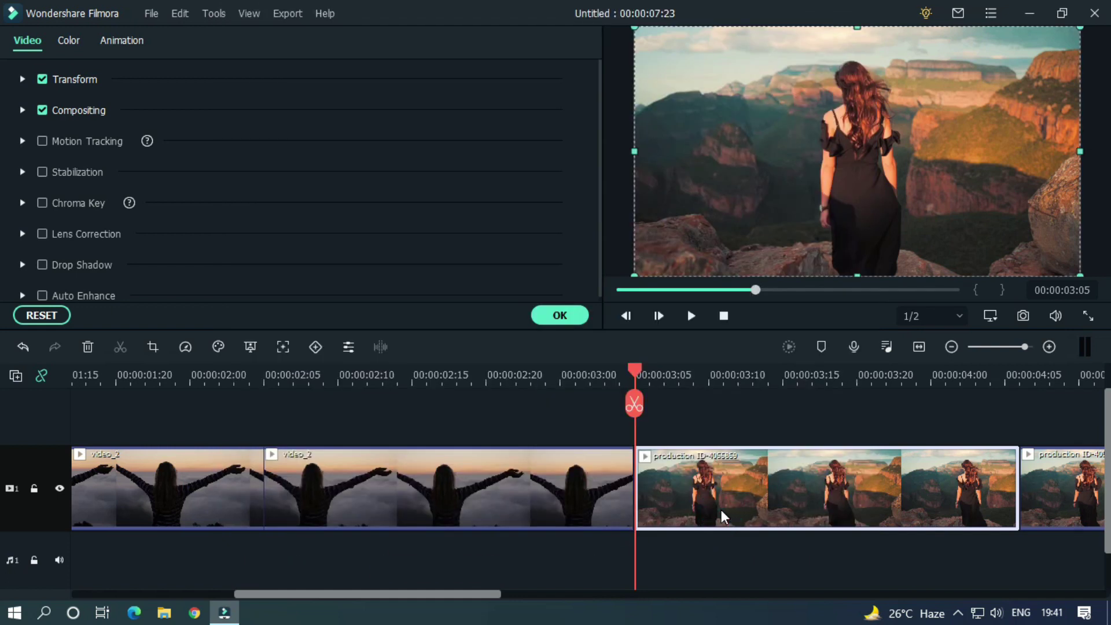
left_click_drag(853, 173, 853, 127)
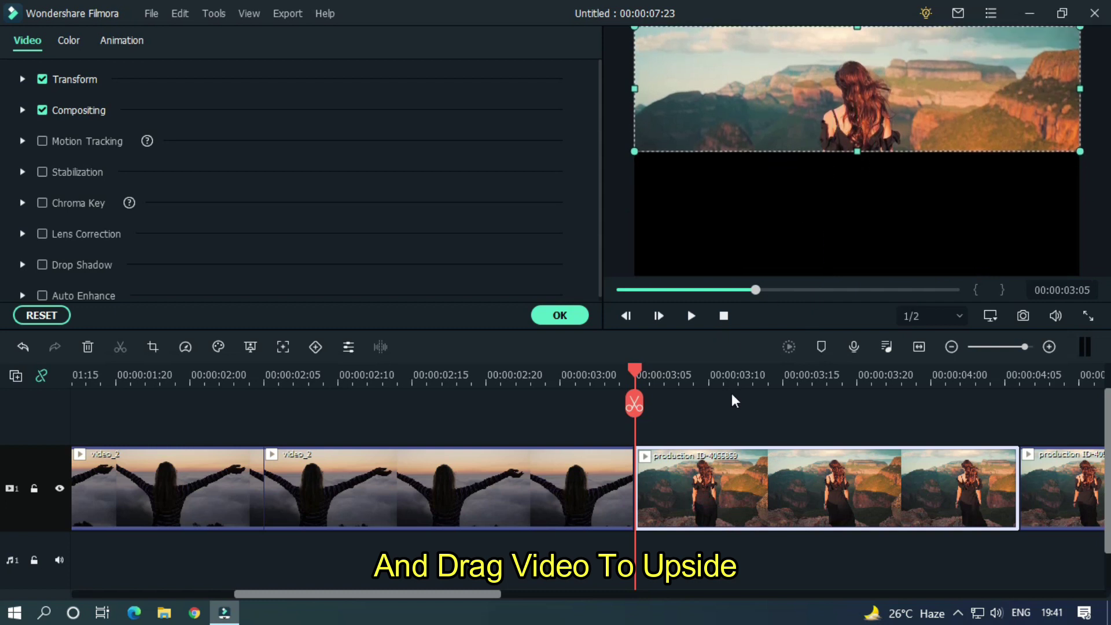
Select the second video_2 piece and first production piece and copy them.
left_click(703, 418)
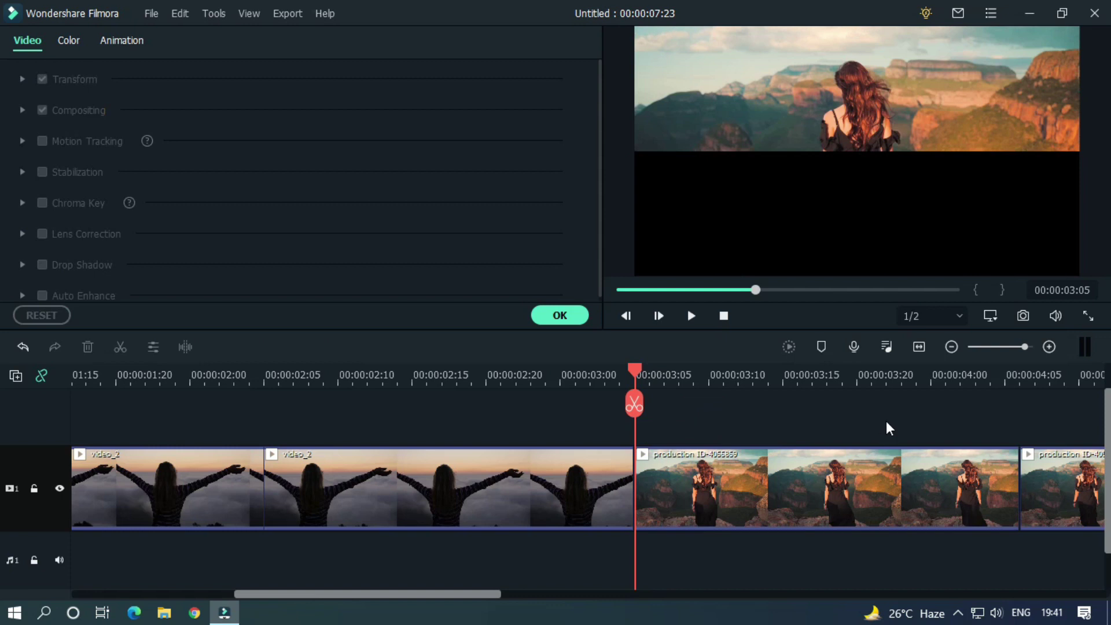
left_click_drag(885, 382, 768, 377)
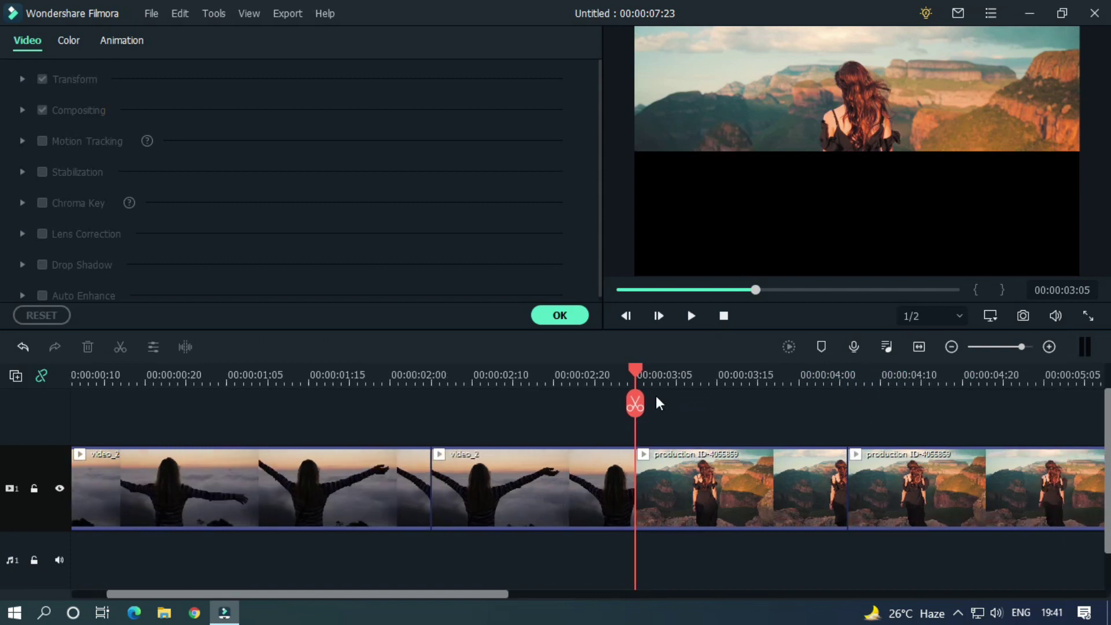
mouse_move(636, 379)
left_mouse_down()
mouse_move(651, 376)
mouse_move(572, 381)
mouse_move(651, 385)
left_mouse_up()
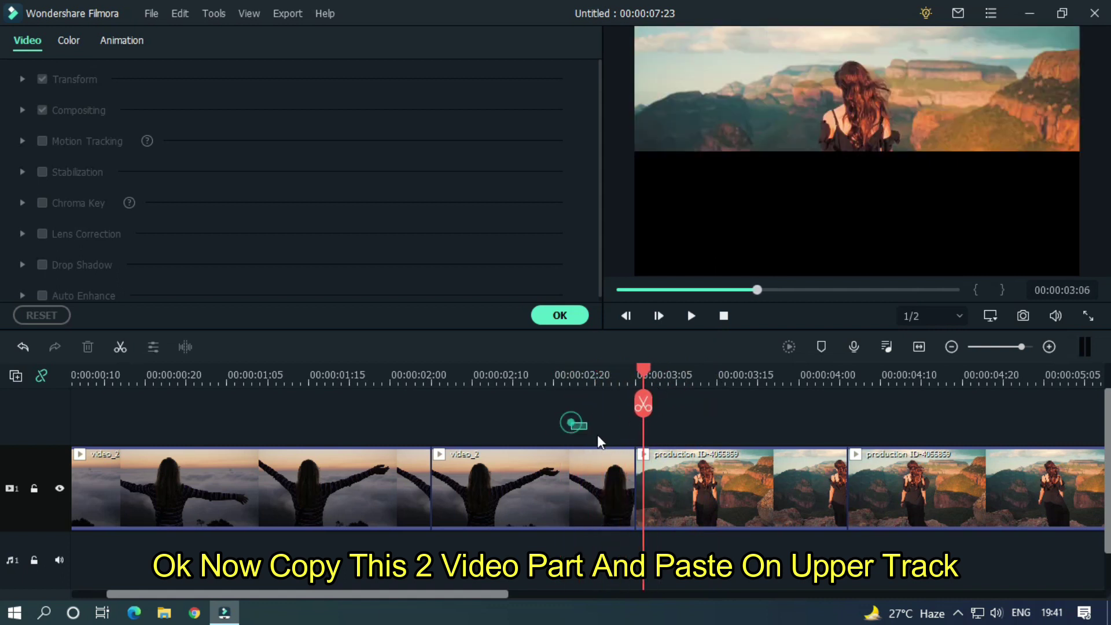
left_click_drag(603, 444, 684, 478)
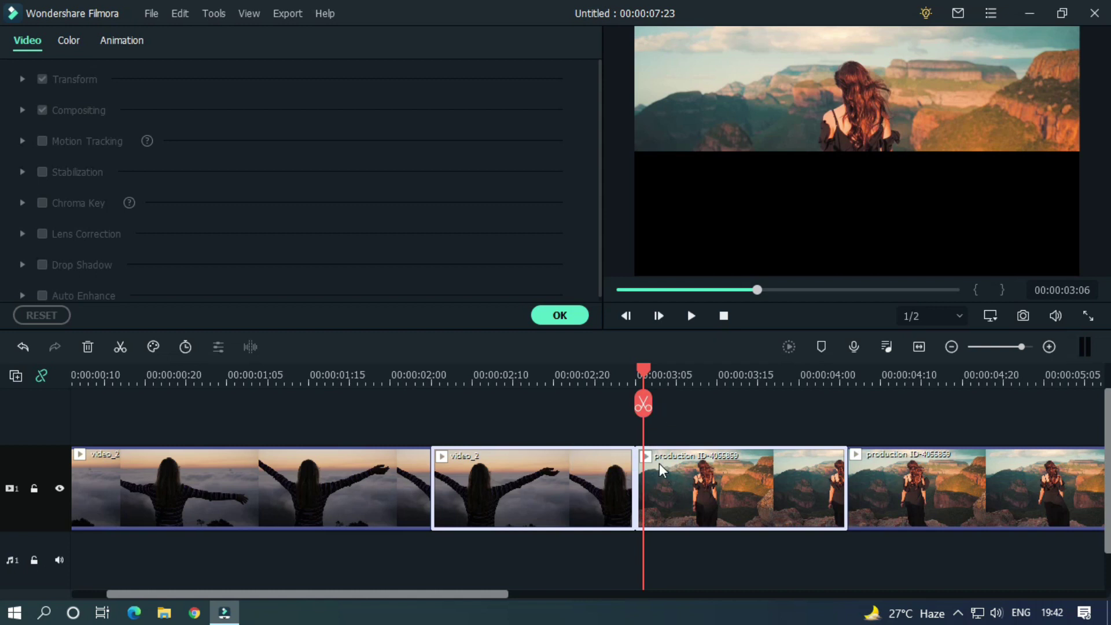
right_click(660, 467)
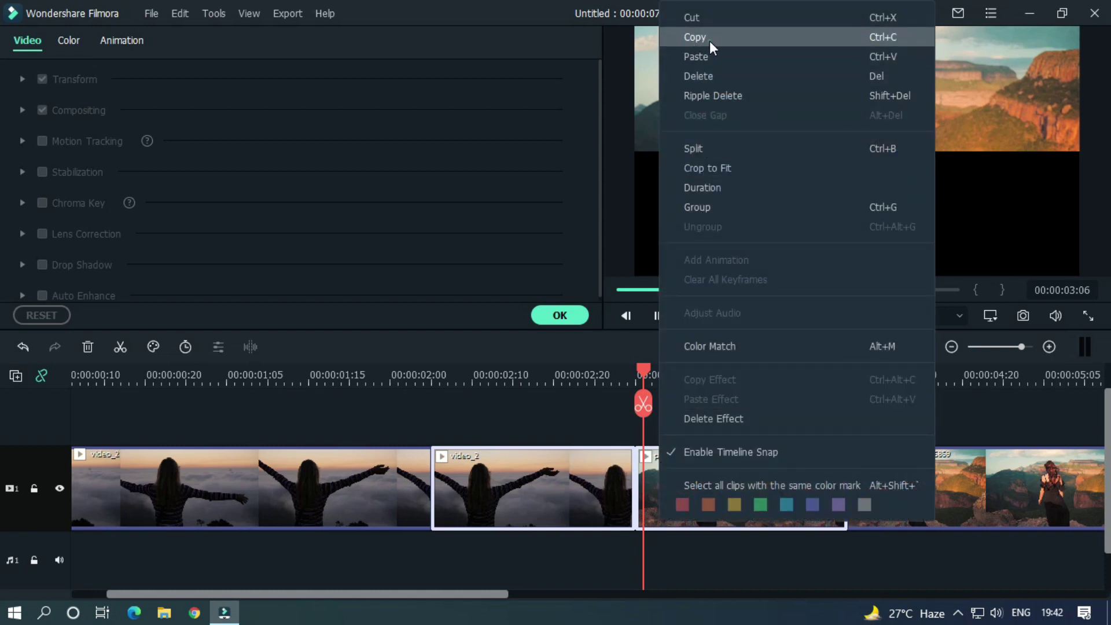
left_click(710, 40)
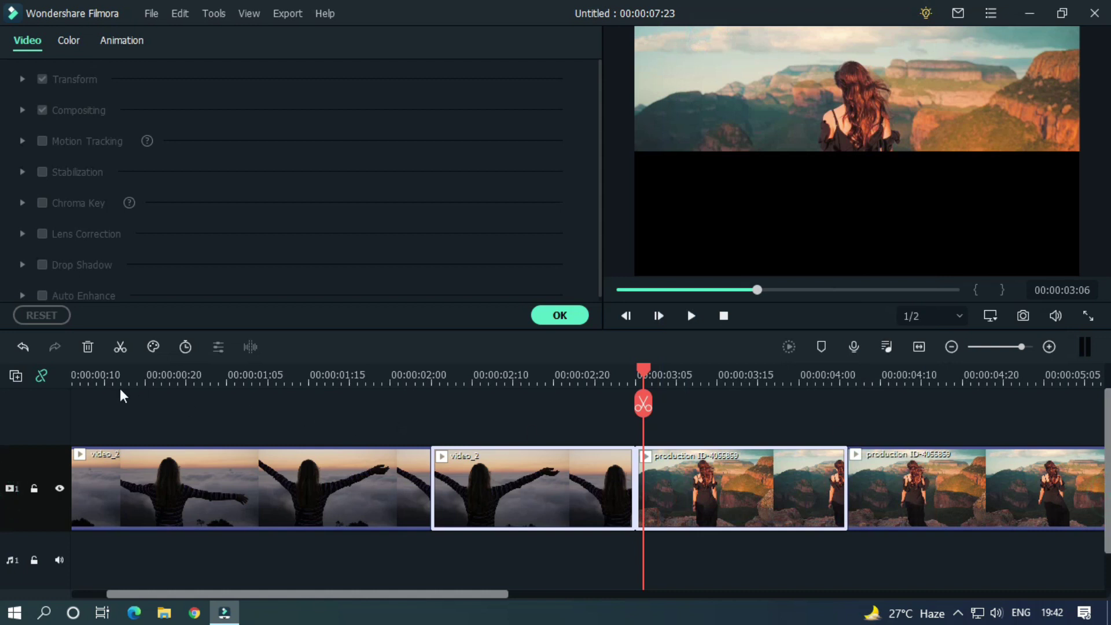
Add a second video track and paste the copied clips there at 00:00:02:00.
left_click(15, 376)
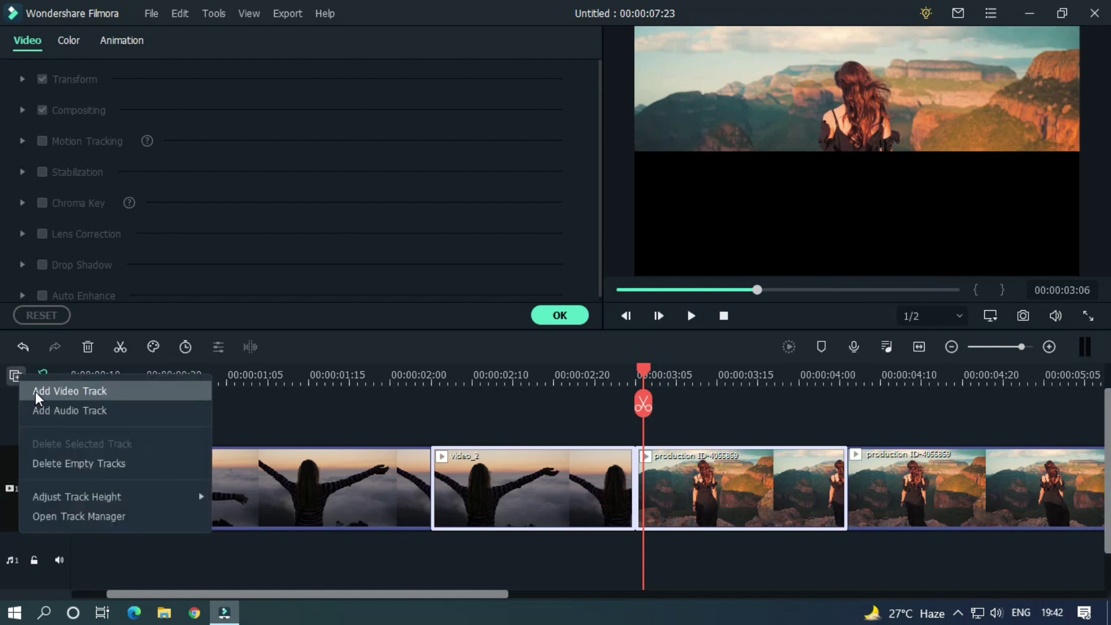
left_click(36, 390)
left_click(3, 474)
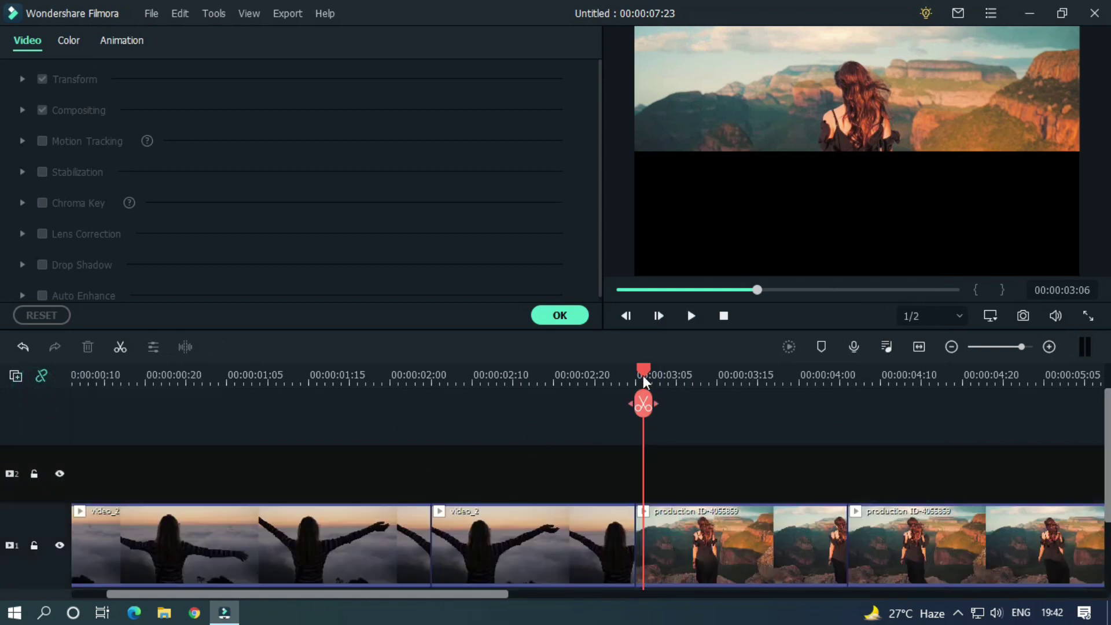
left_click_drag(643, 379, 440, 379)
key("ctrl+v")
left_click(473, 377)
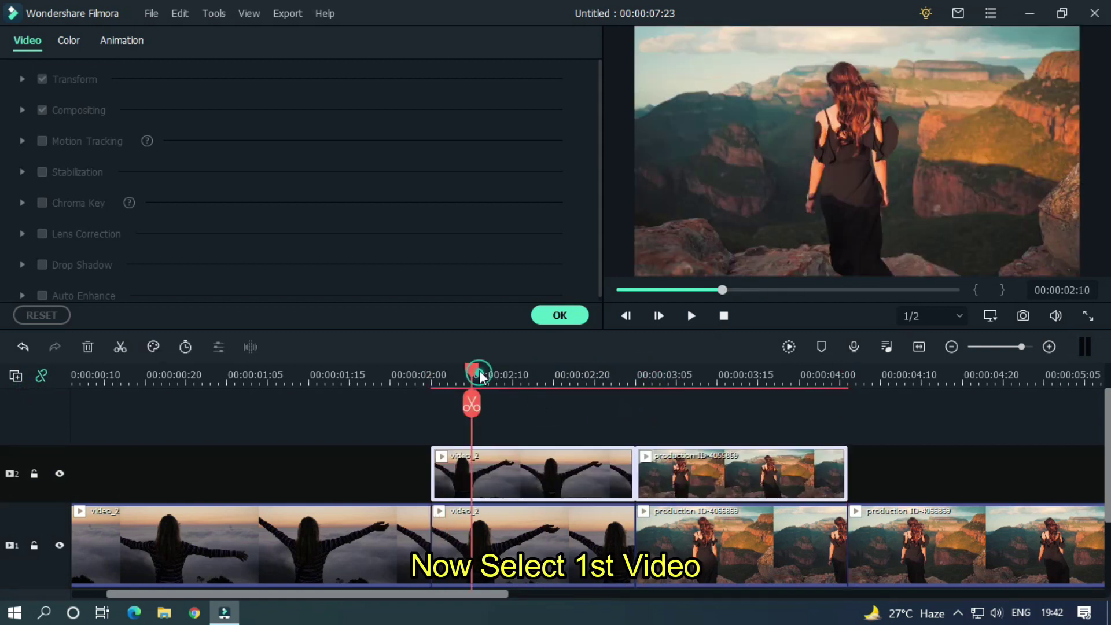
left_click_drag(489, 377, 498, 379)
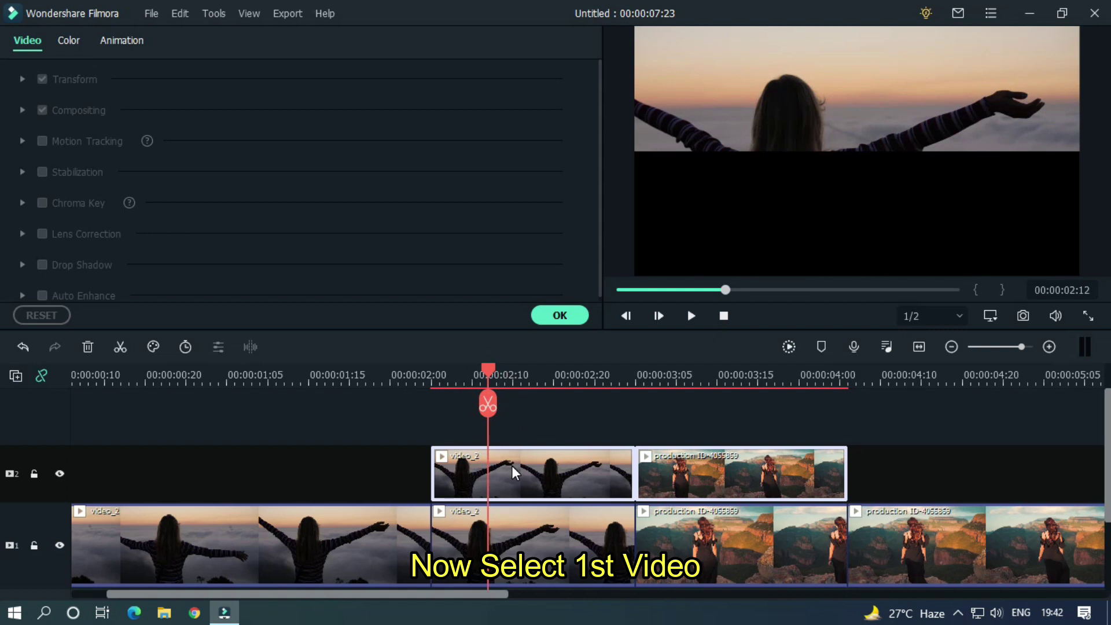
Shift the track-2 video_2 copy's crop to its bottom half and move it to the lower frame.
left_click(515, 473)
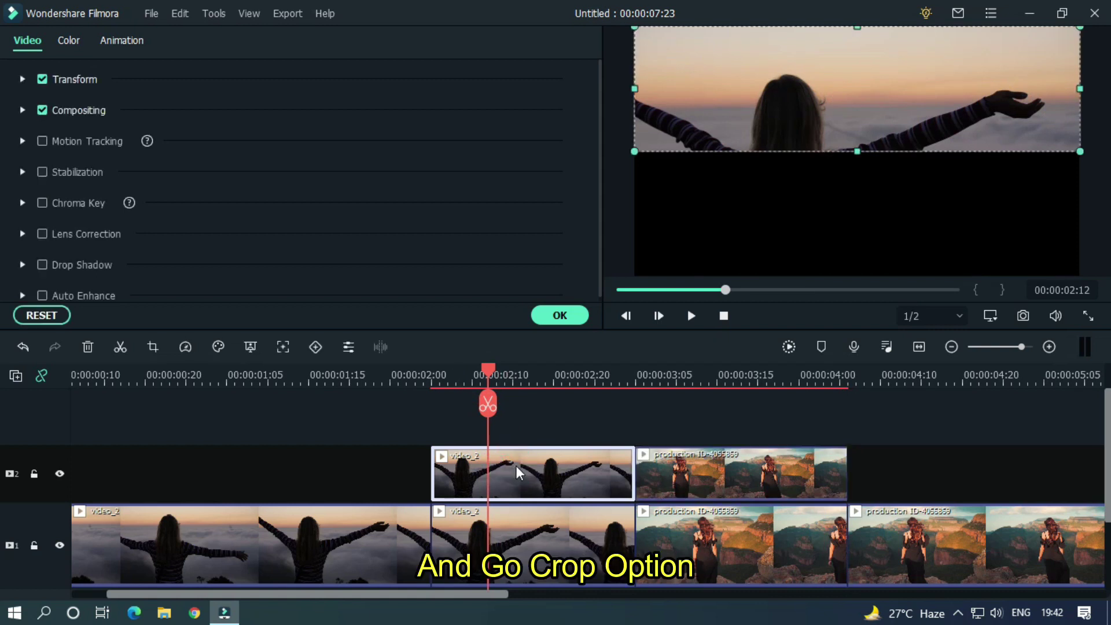
left_click(153, 347)
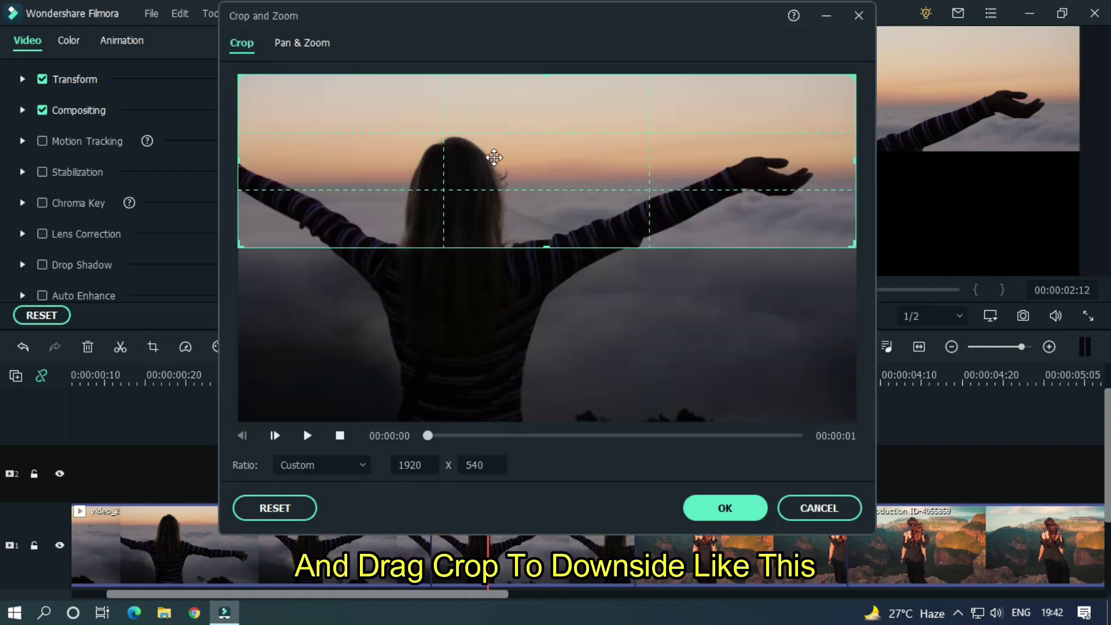
left_click_drag(509, 109, 508, 301)
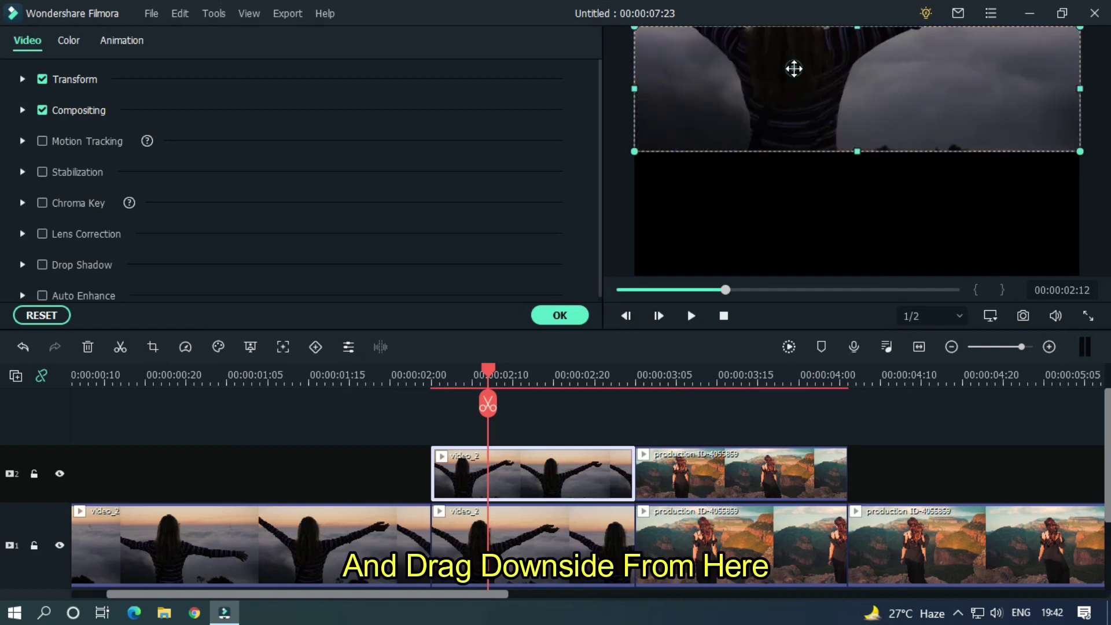
left_click_drag(794, 69, 795, 190)
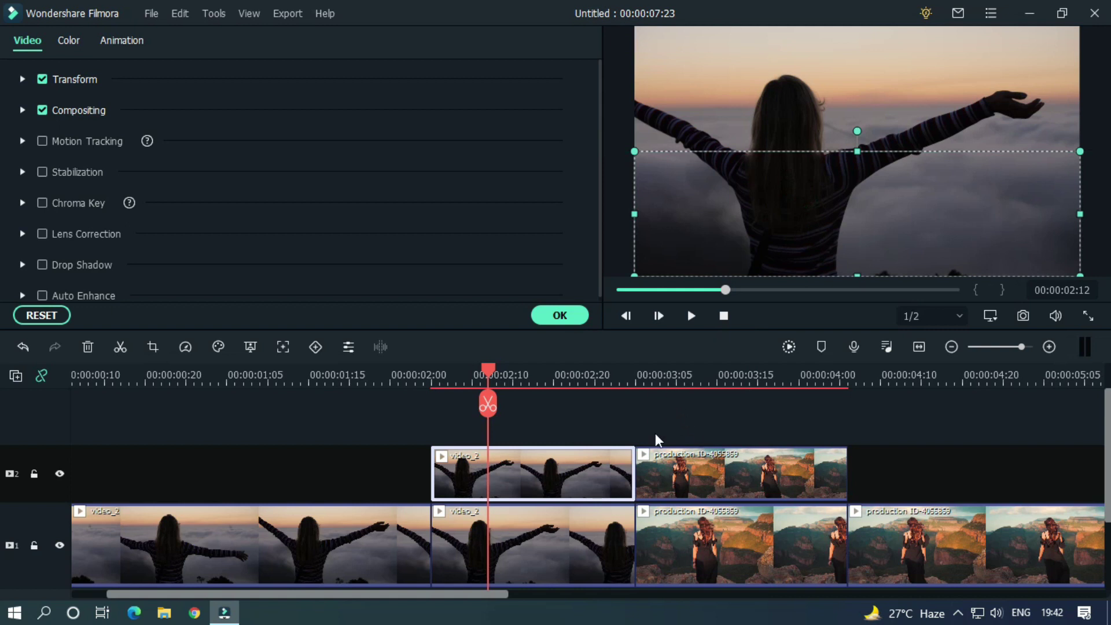
left_click(666, 466)
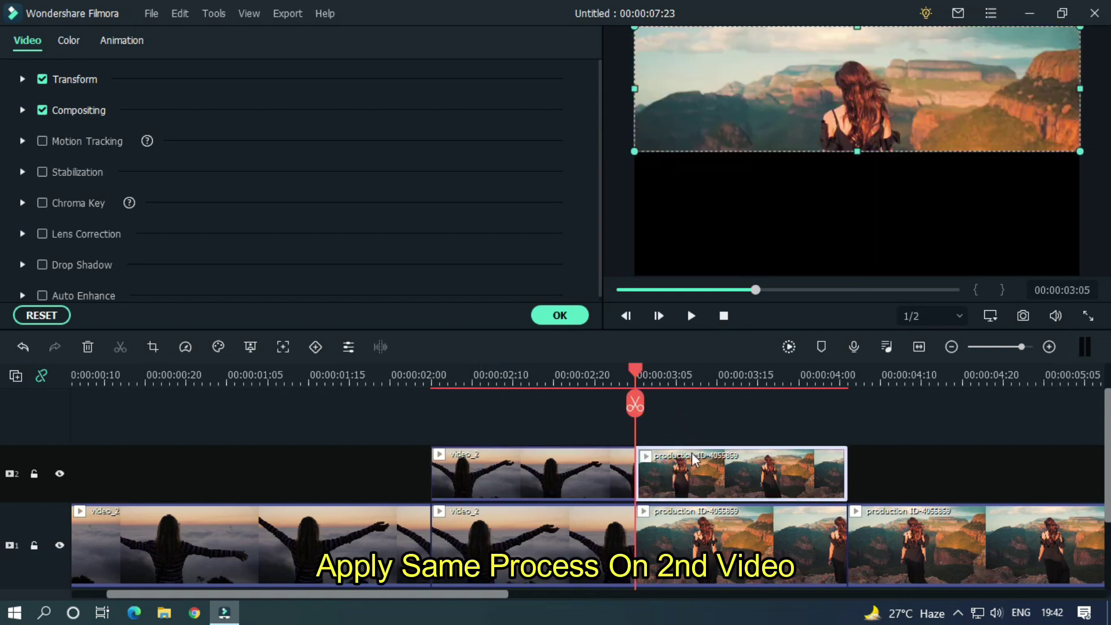
Crop the track-2 production copy to its bottom half and drag it into the lower frame.
left_click(153, 347)
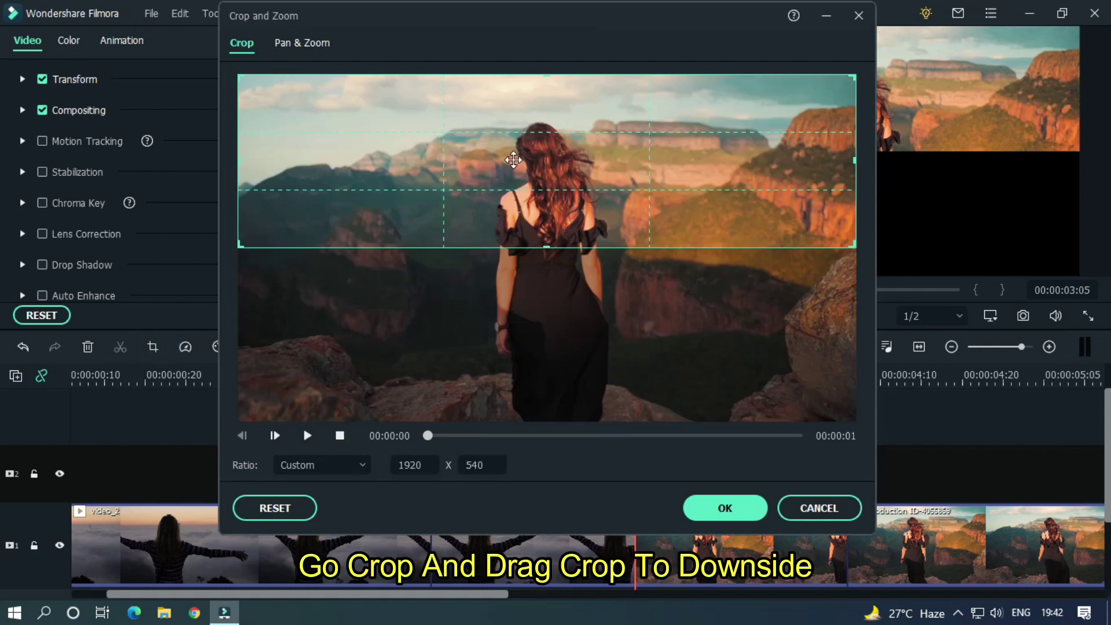
left_click_drag(513, 160, 509, 335)
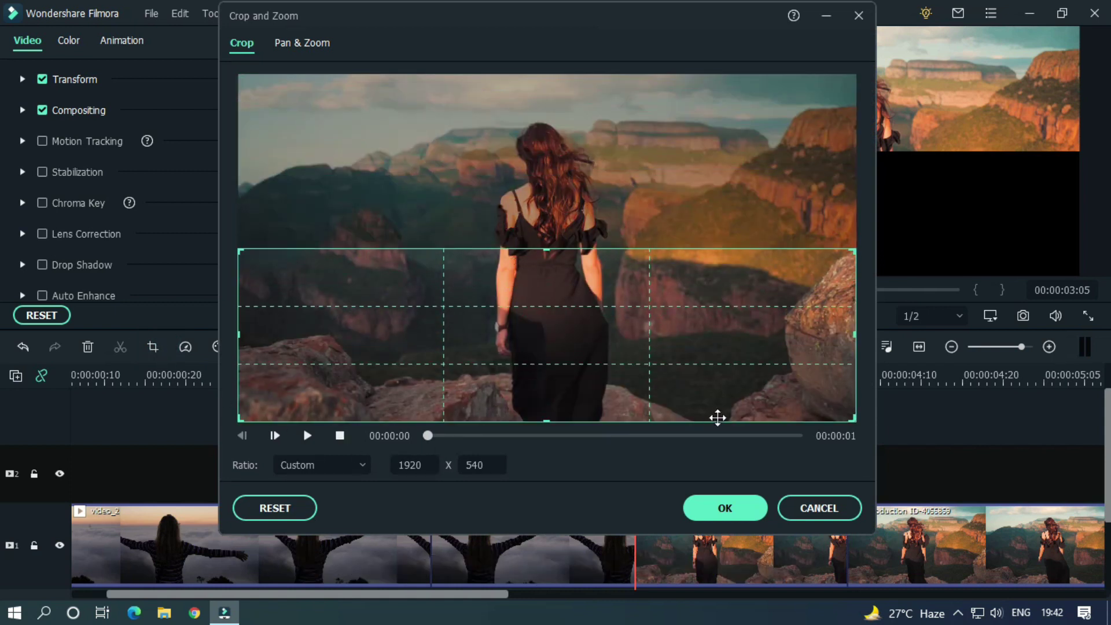
left_click(718, 508)
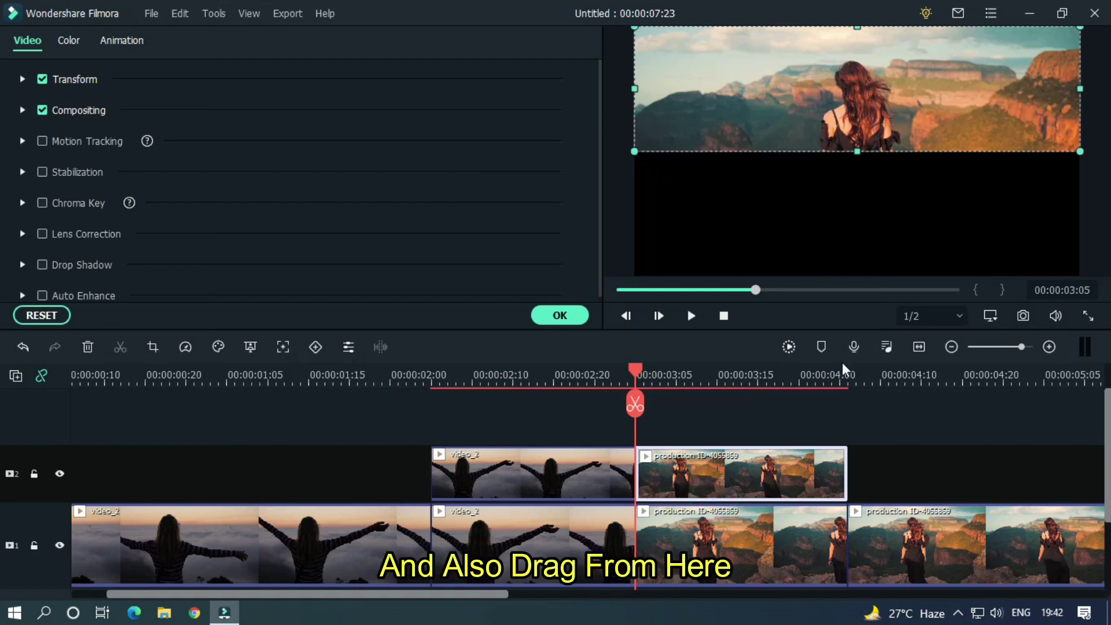
left_click_drag(810, 79, 806, 199)
left_click(757, 417)
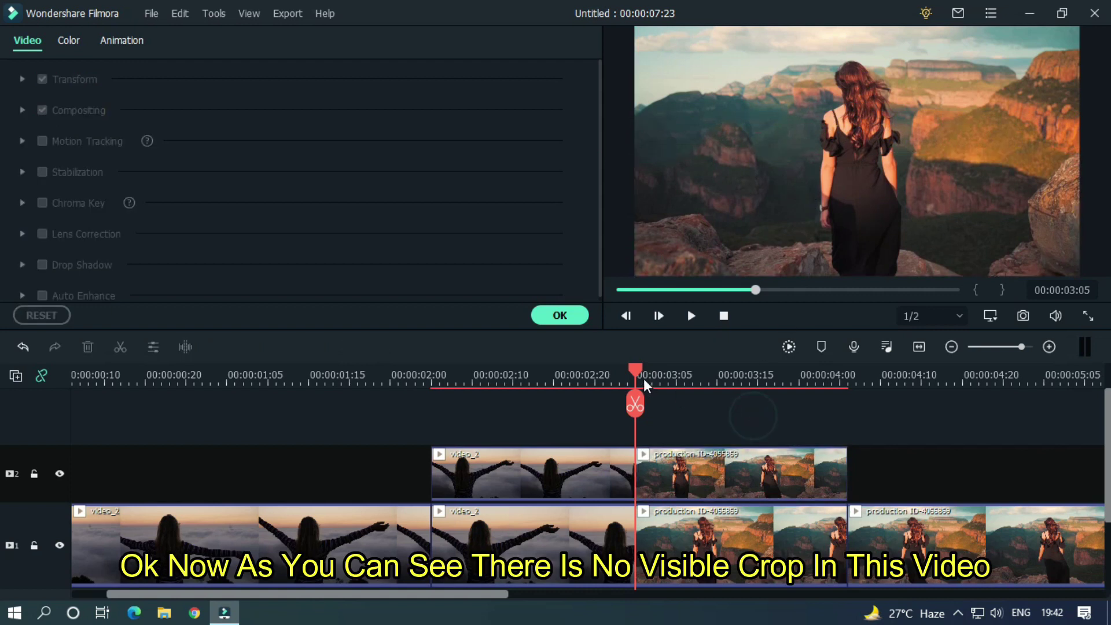
Search transitions for 'simple', dropping Simple Roll 1 on track 1 and Simple Roll 3 on track 2.
mouse_move(641, 378)
left_mouse_down()
mouse_move(404, 376)
mouse_move(900, 382)
mouse_move(428, 397)
mouse_move(756, 397)
mouse_move(566, 408)
mouse_move(397, 405)
left_mouse_up()
left_click(559, 315)
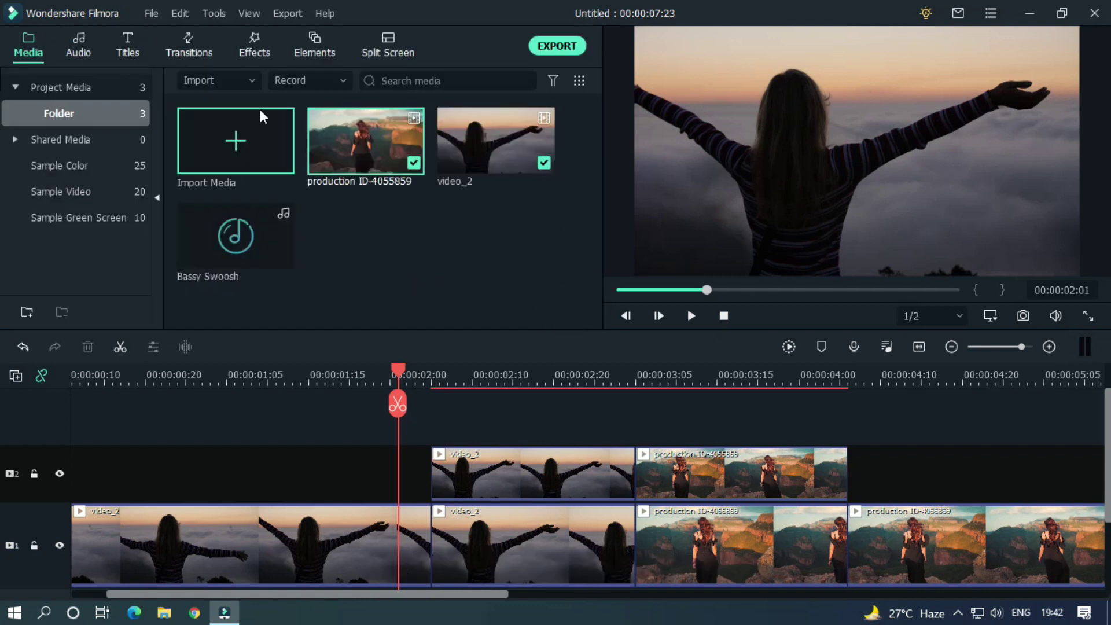
left_click(196, 56)
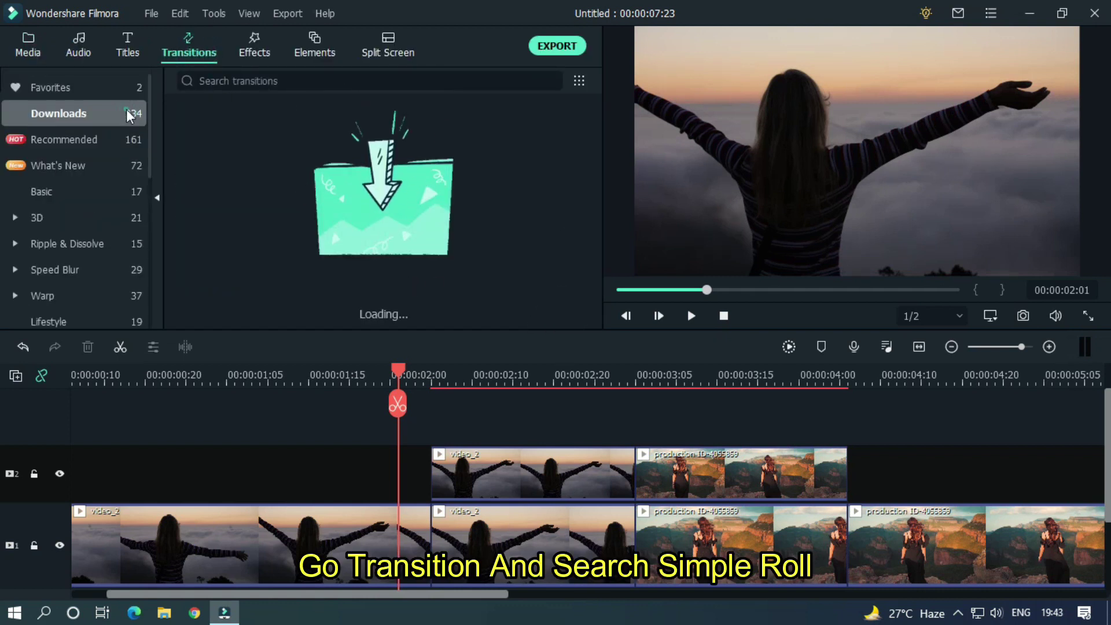
left_click(298, 87)
type("sim")
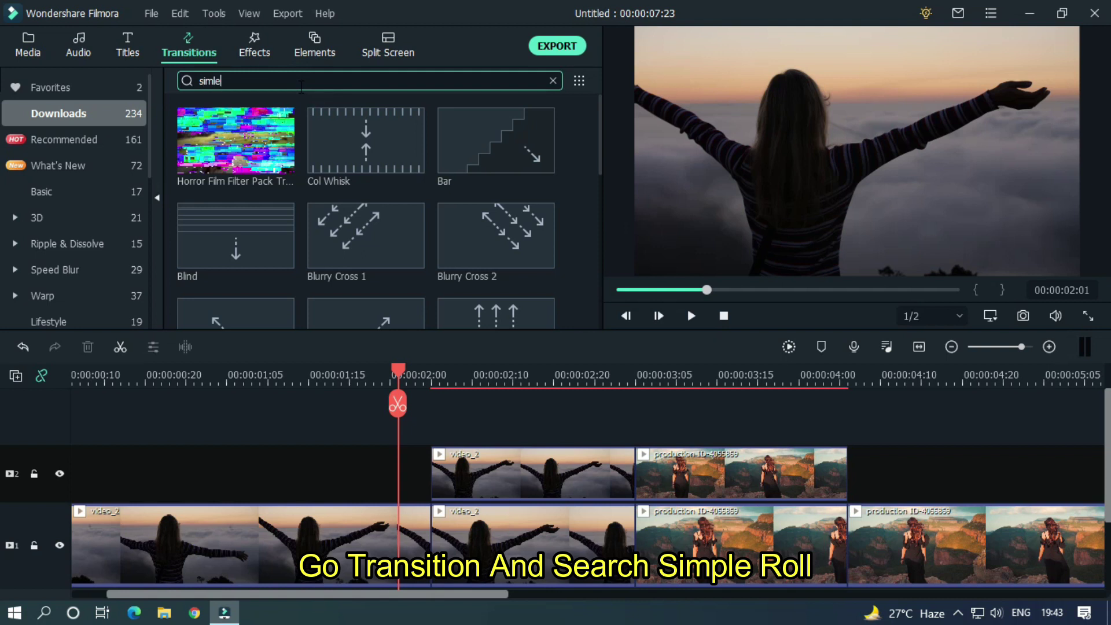
type("ple")
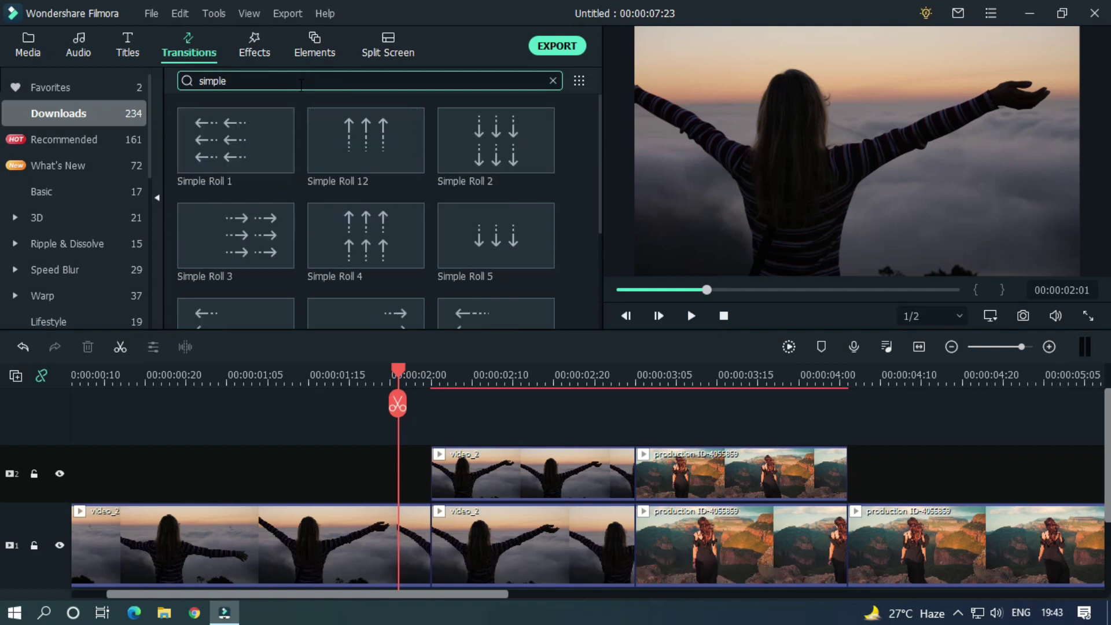
mouse_move(230, 140)
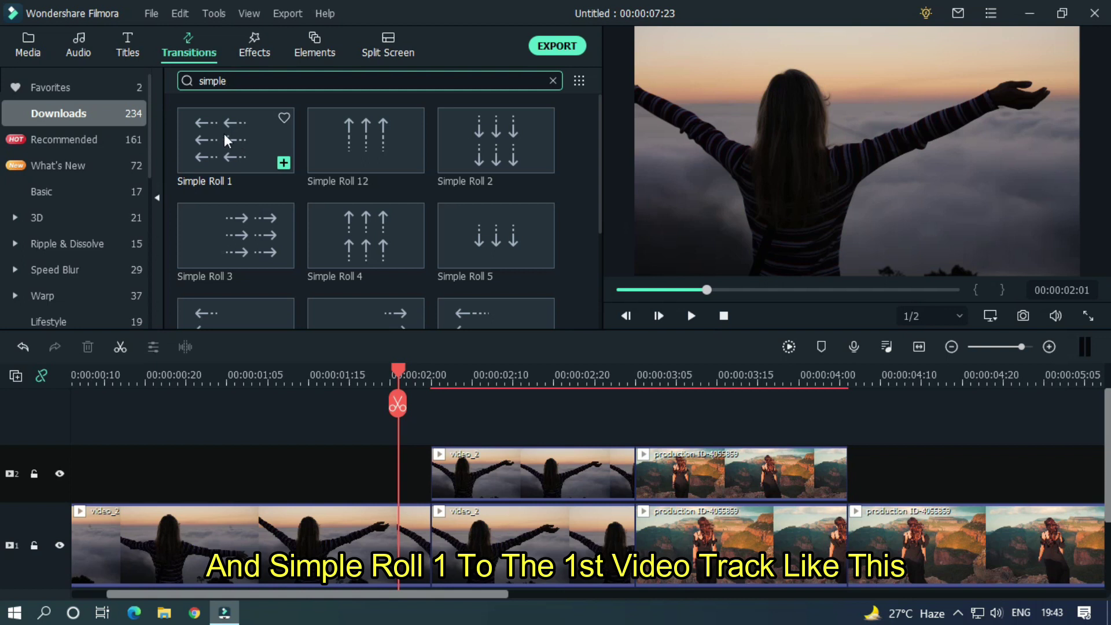
mouse_move(225, 141)
left_mouse_down()
mouse_move(607, 539)
mouse_move(631, 542)
left_mouse_up()
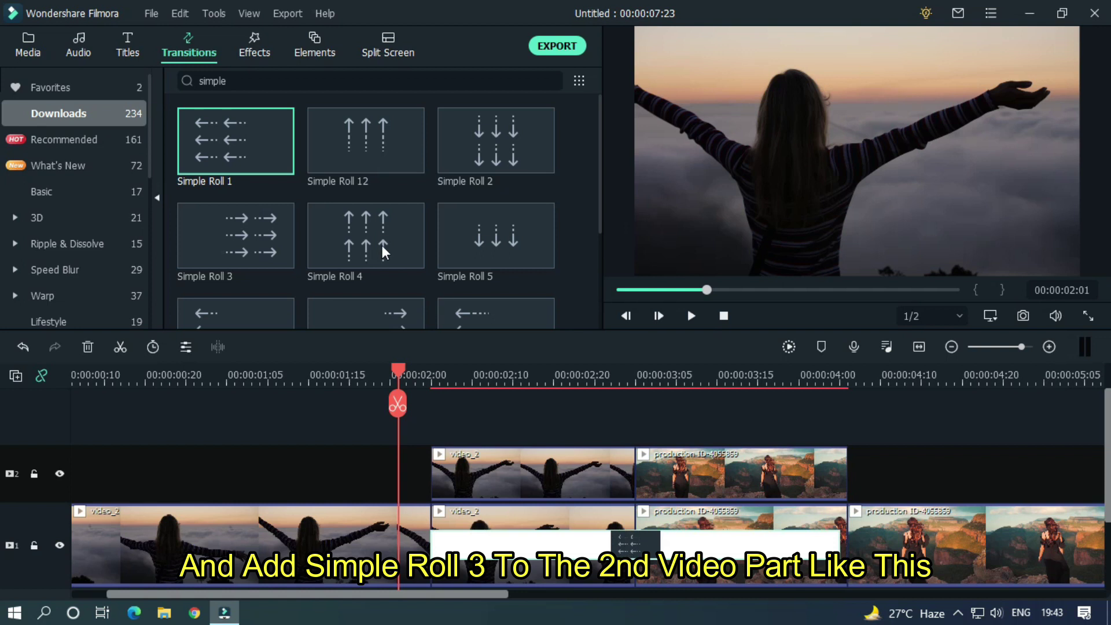
left_click_drag(234, 241, 636, 476)
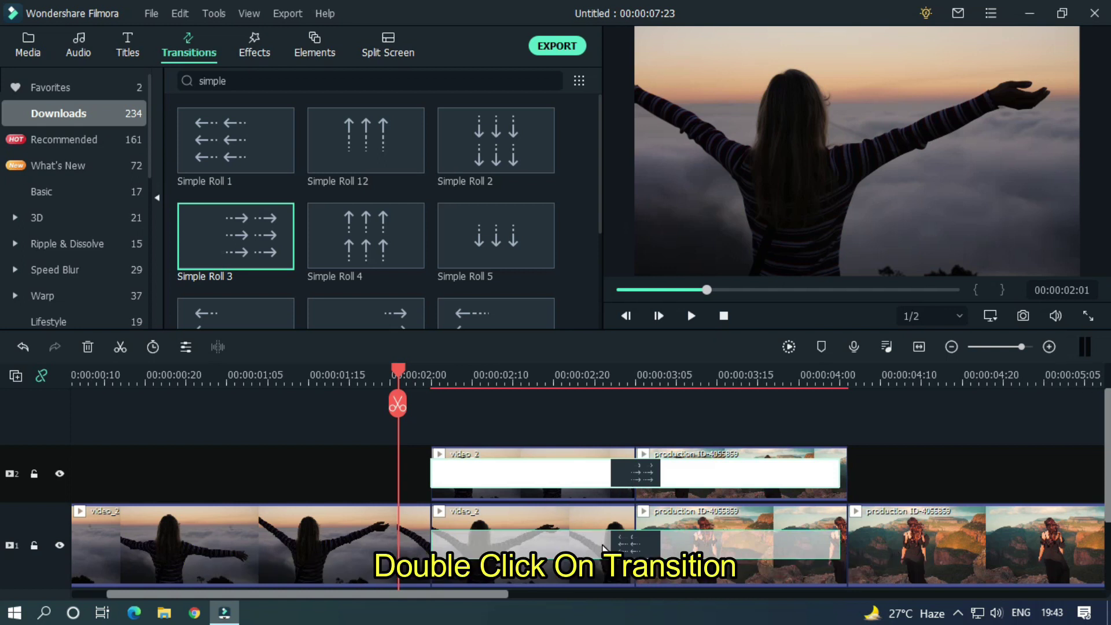
Set the track 1 roll transition to 00:00:01:15 and apply that duration to all transitions.
double_click(598, 545)
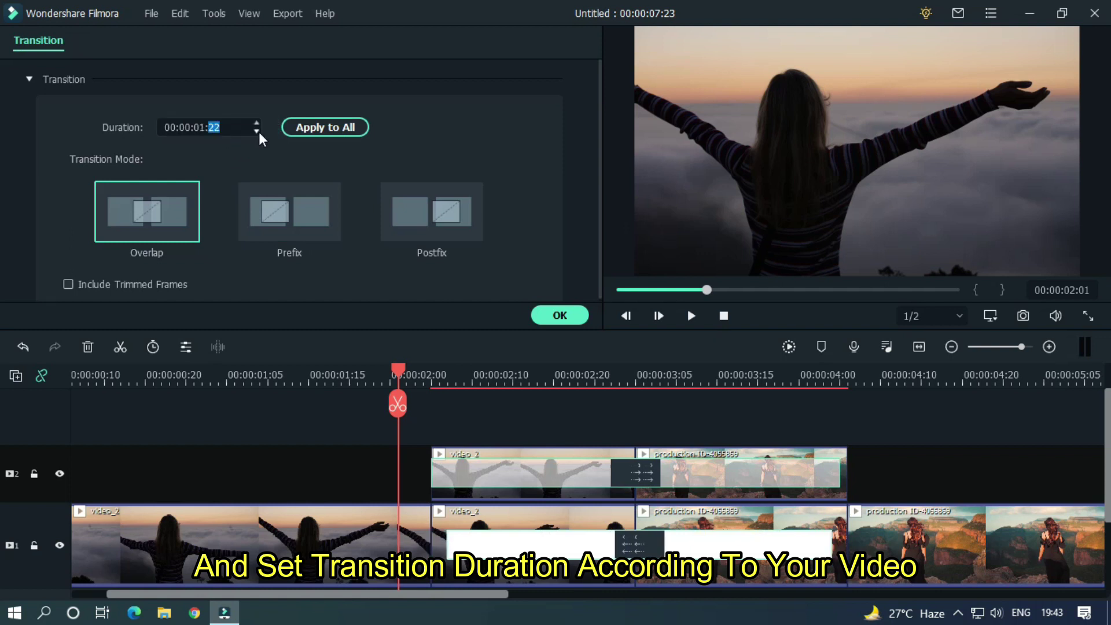
left_click(258, 132)
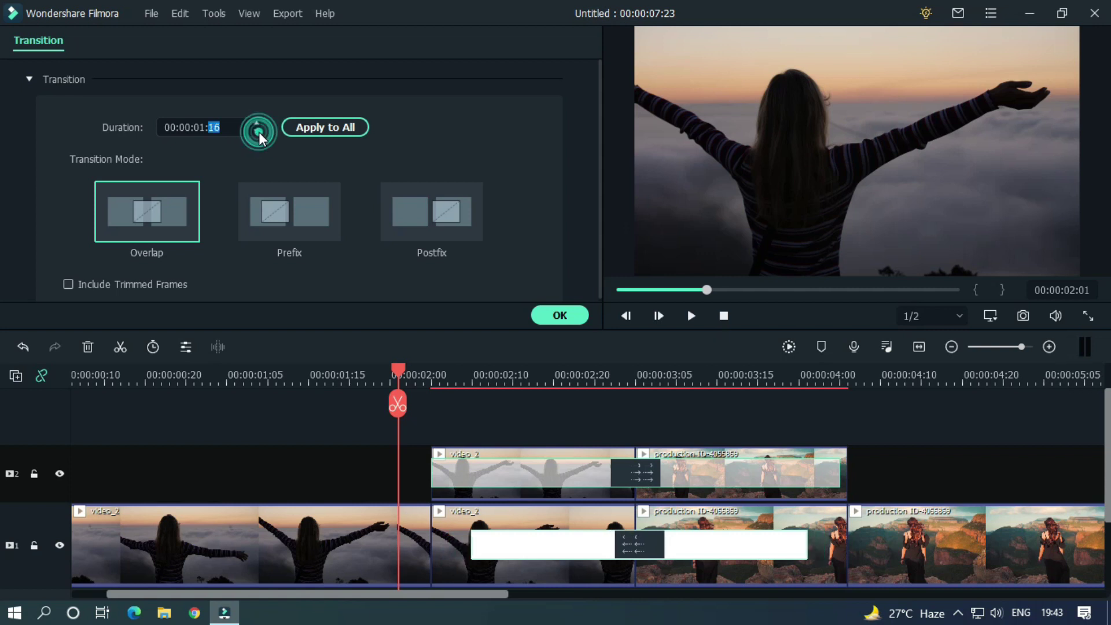
left_click(258, 133)
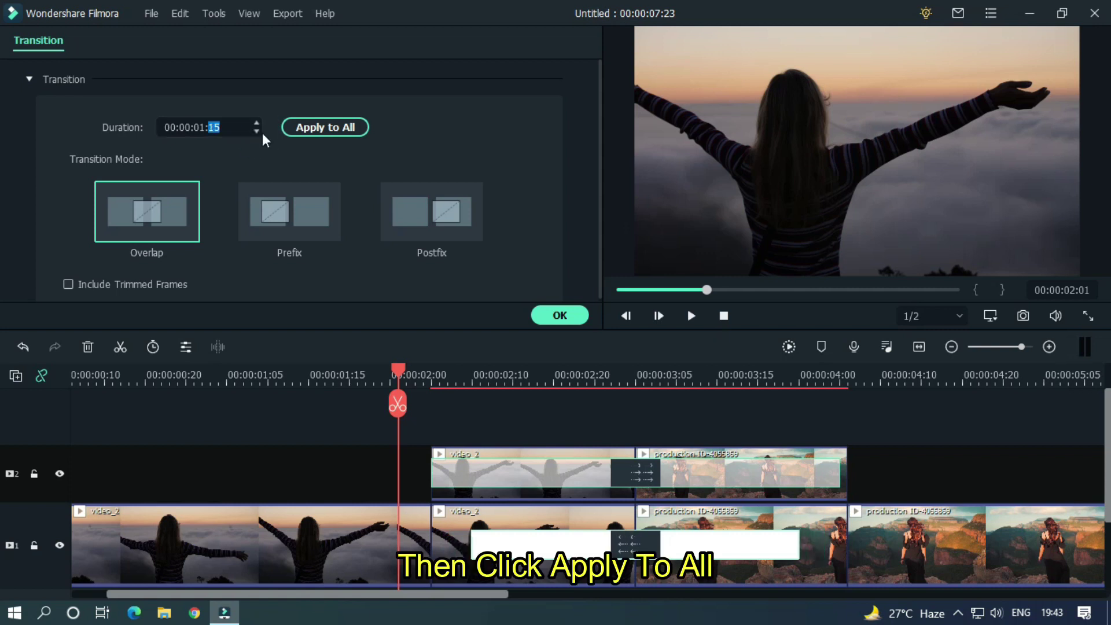
left_click(341, 127)
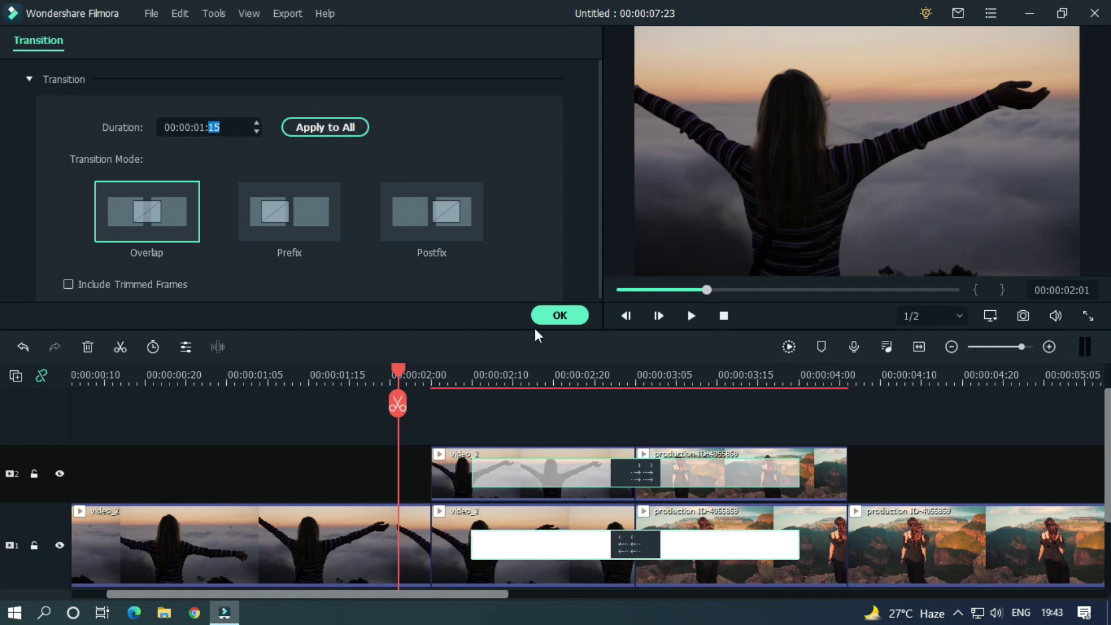
left_click(559, 316)
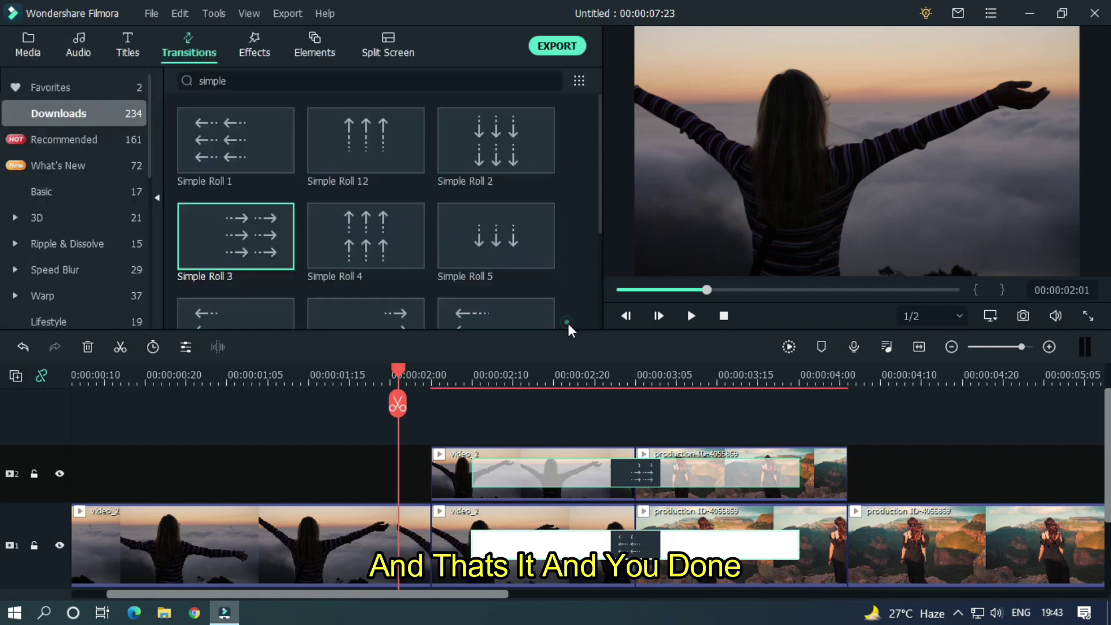
Add the Bassy Swoosh sound from Media to audio track 1 beneath the transitions.
scroll(623, 368, "down", 5)
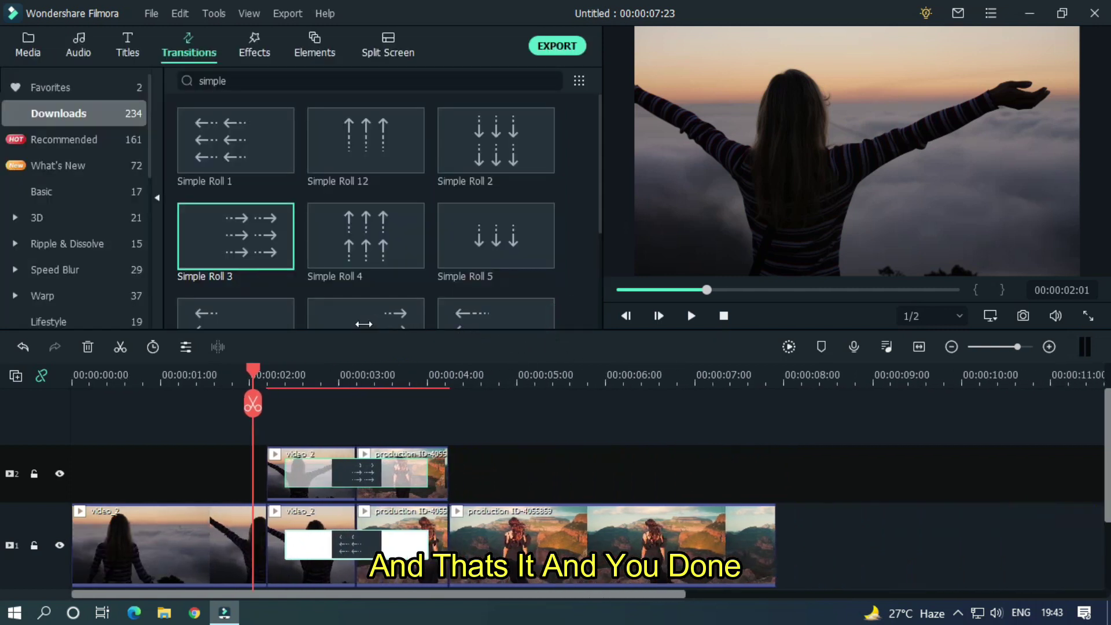
scroll(3, 529, "down", 2)
scroll(3, 529, "down", 1)
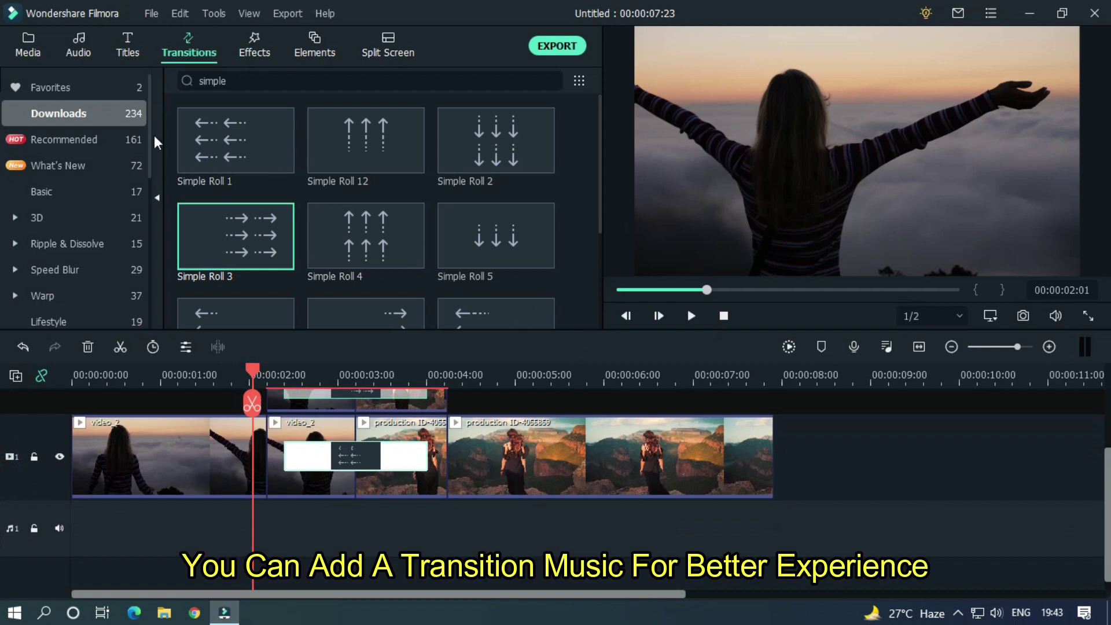
left_click(29, 44)
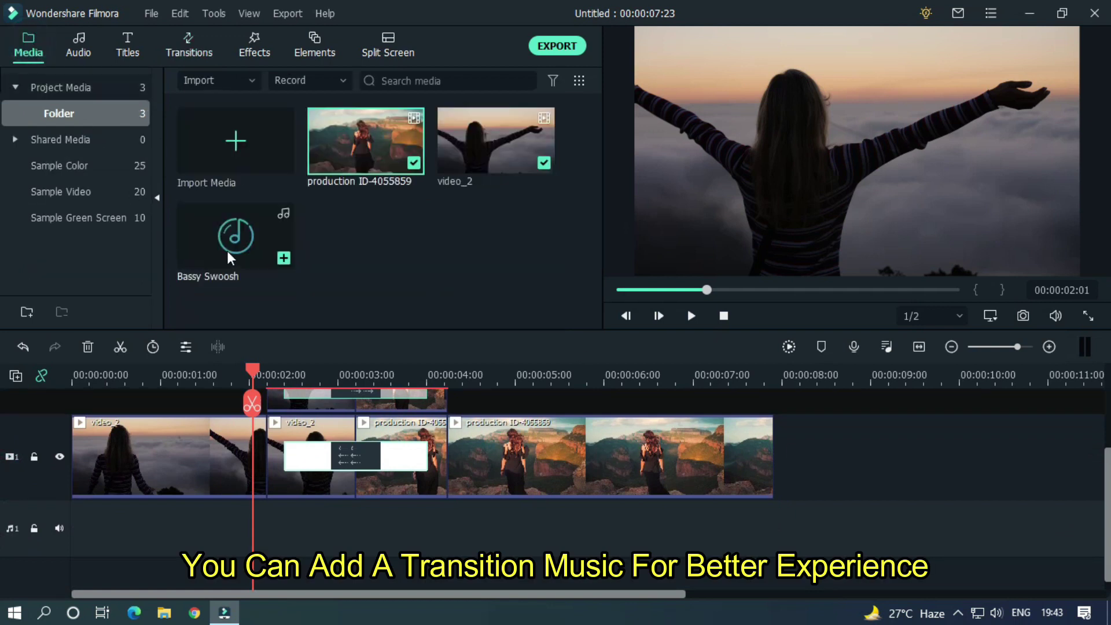
left_click_drag(233, 256, 300, 517)
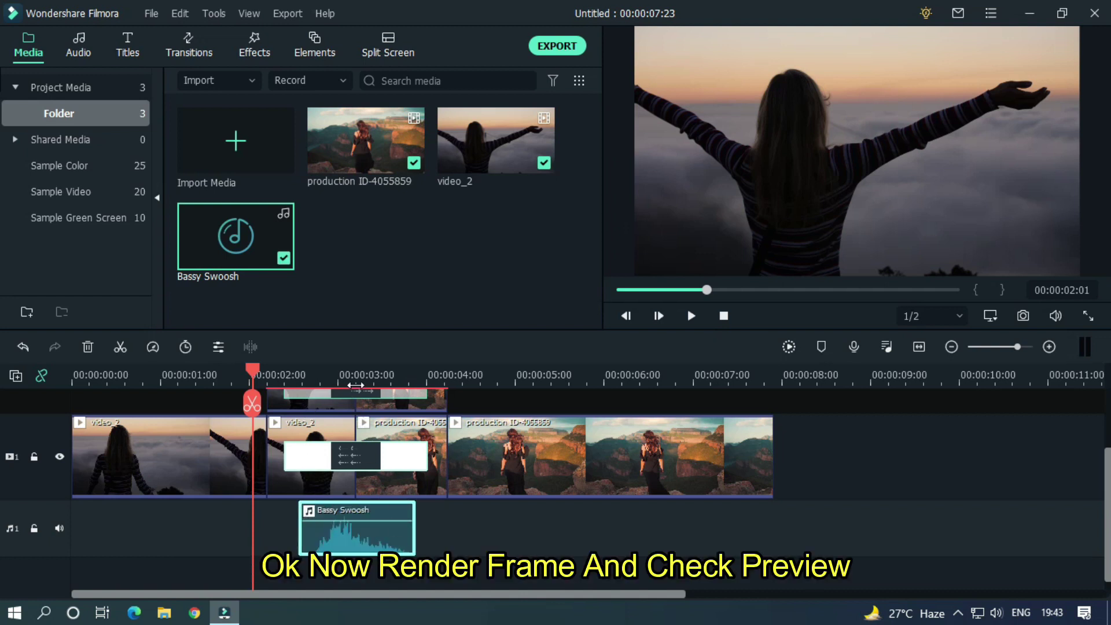
Render a preview of the timeline.
scroll(355, 385, "up", 1)
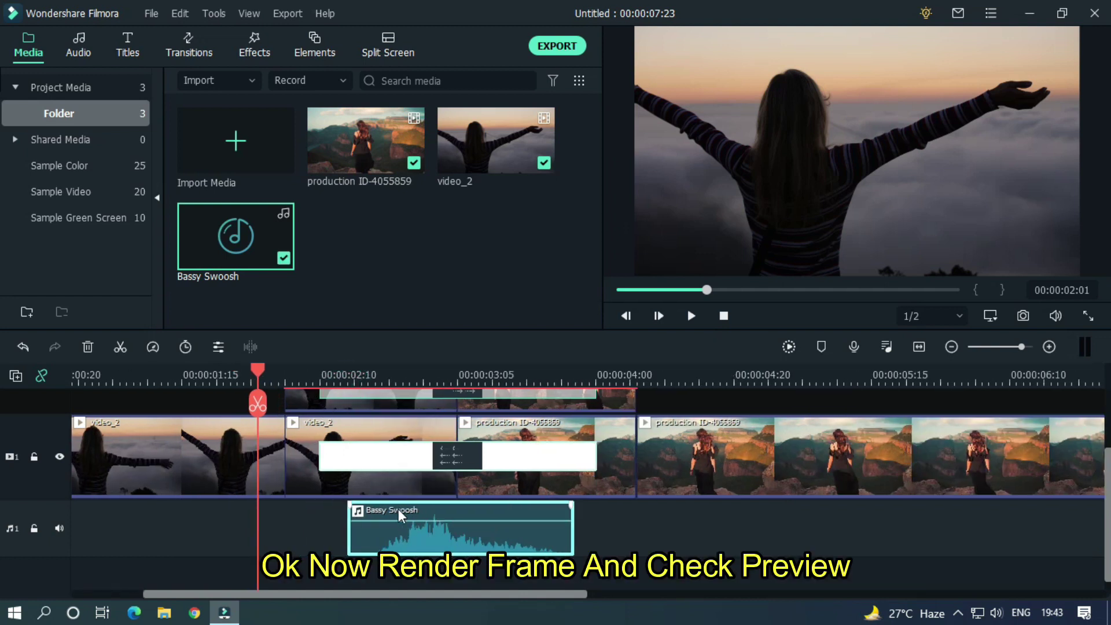
scroll(714, 367, "down", 3)
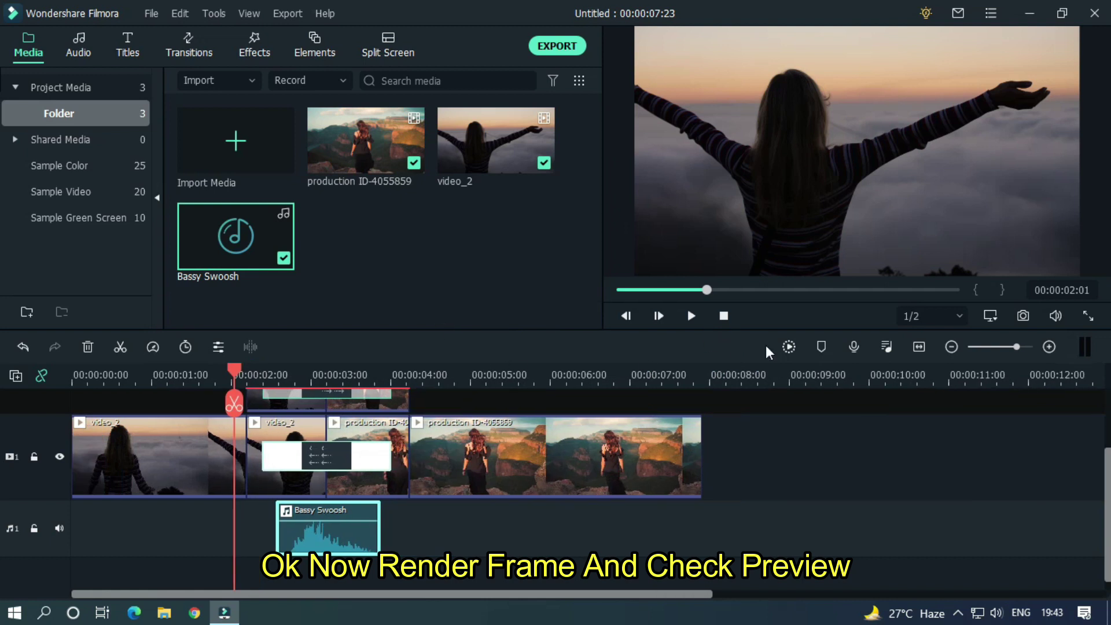
left_click(788, 347)
Play the whole sequence from the start to hear the swoosh timing.
left_click_drag(677, 291, 614, 290)
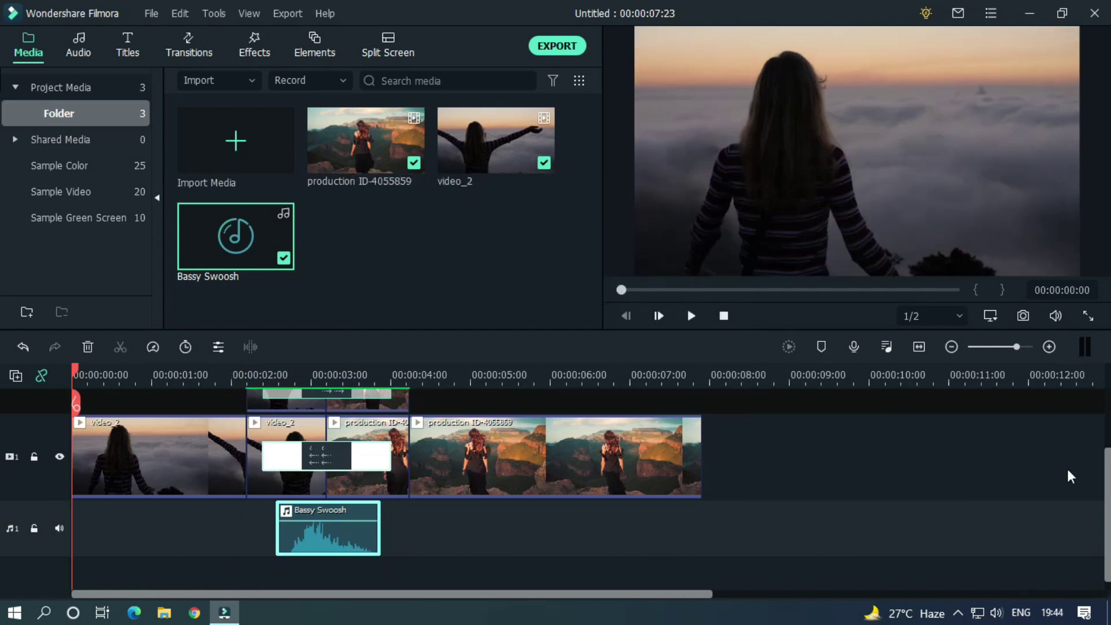
scroll(1105, 509, "up", 1)
left_click(957, 476)
key("space")
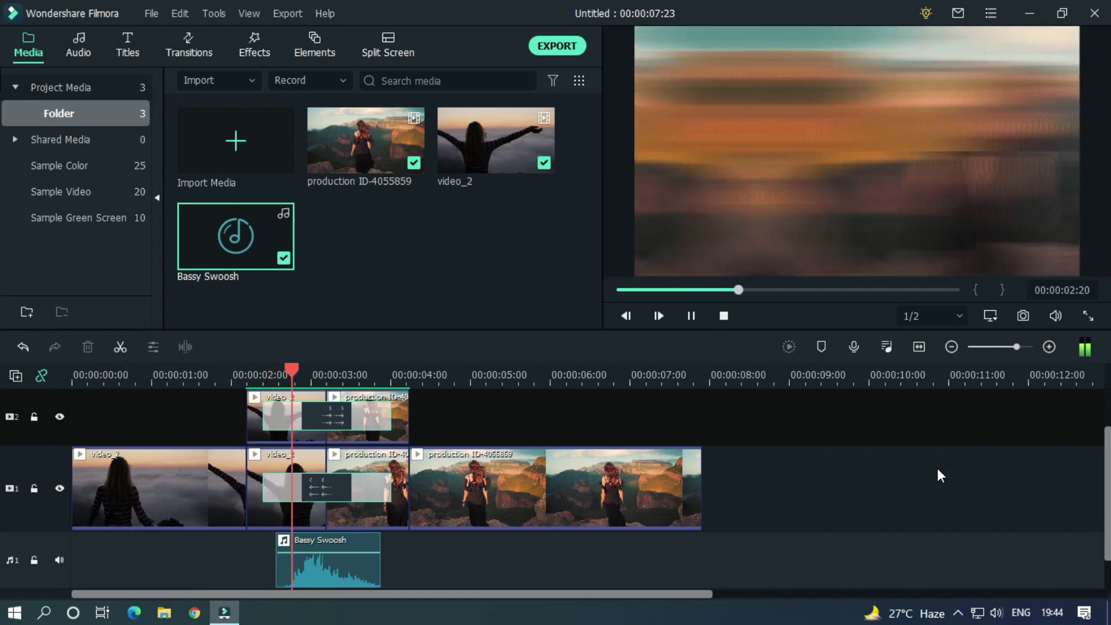
key("space")
Shift the Bassy Swoosh clip left so it lines up with the roll transition.
left_click(272, 378)
scroll(272, 379, "up", 3)
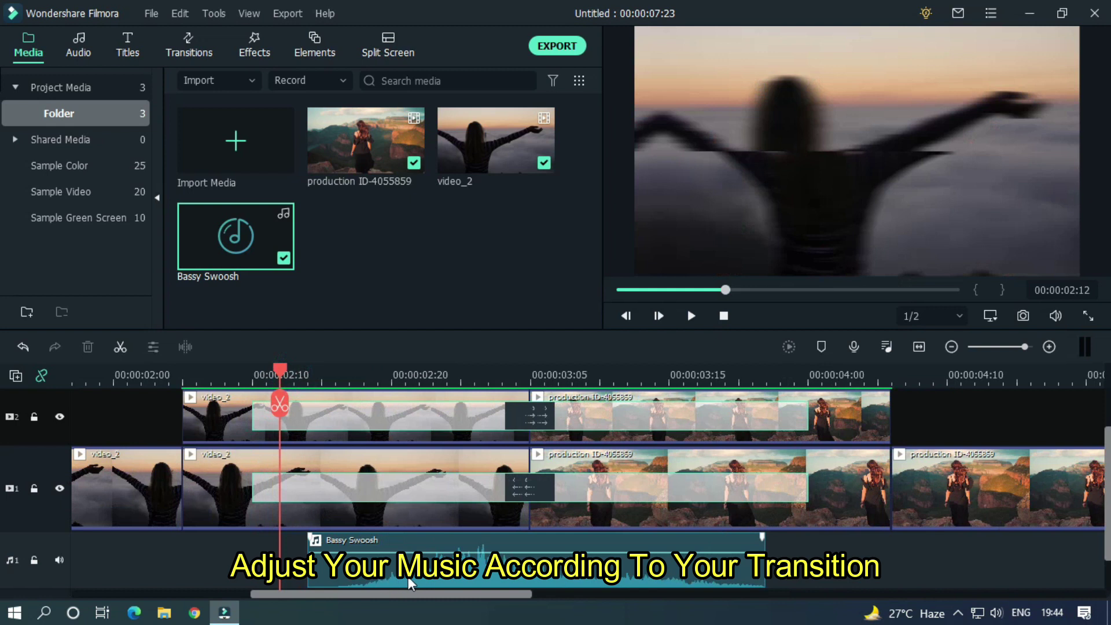
left_click_drag(386, 585, 361, 587)
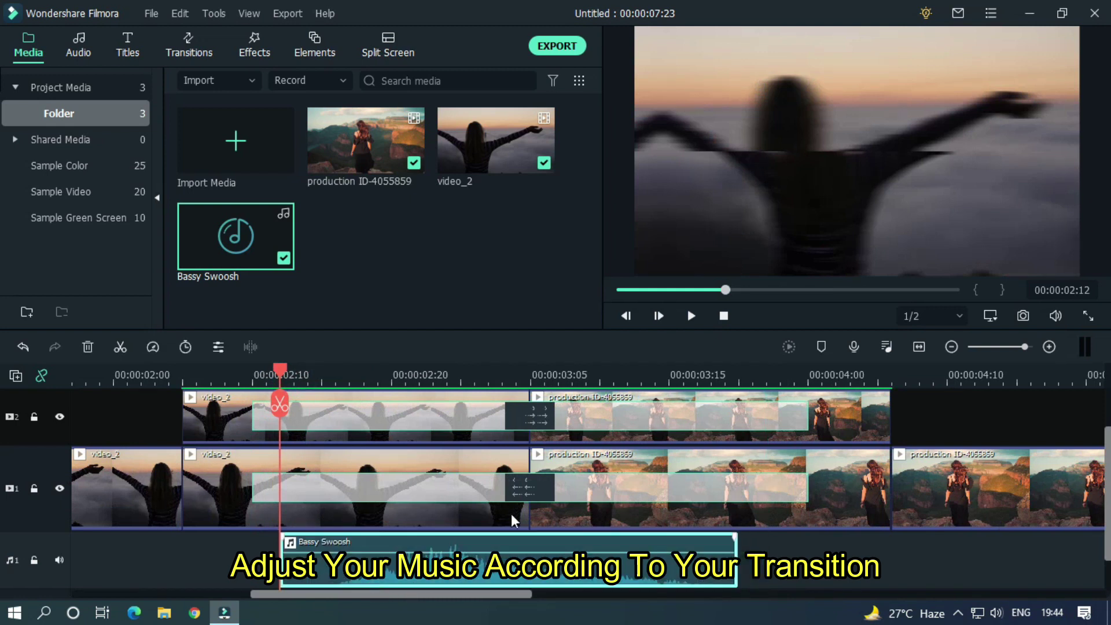
left_click(719, 350)
scroll(615, 380, "down", 5)
Replay the transition several times from just before it to check the synced sound.
left_click_drag(287, 376, 204, 383)
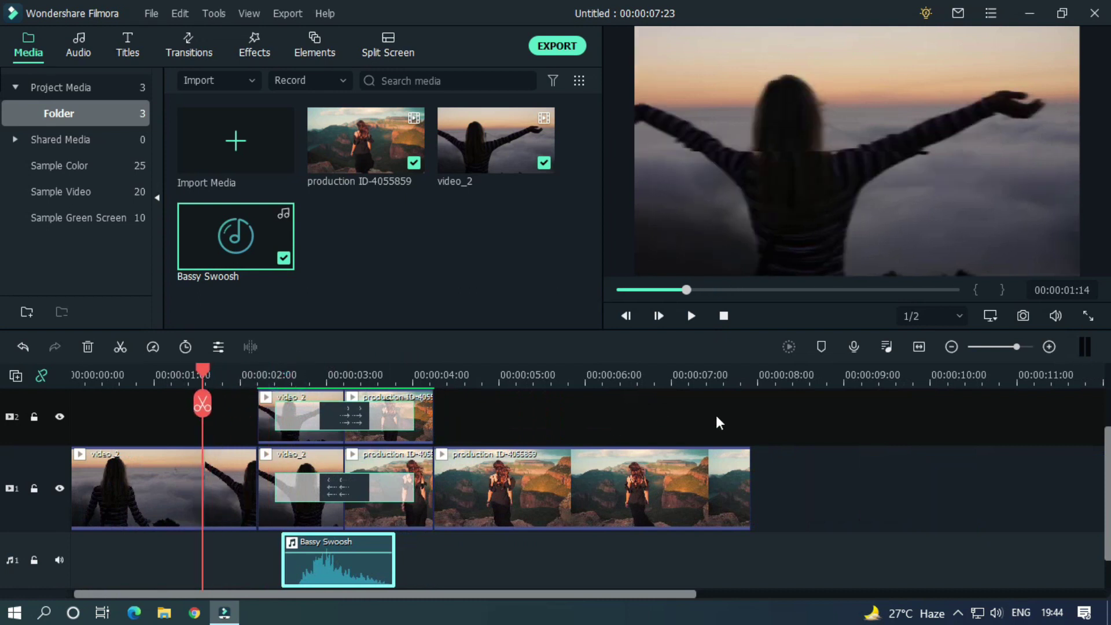
key("space")
left_click(771, 411)
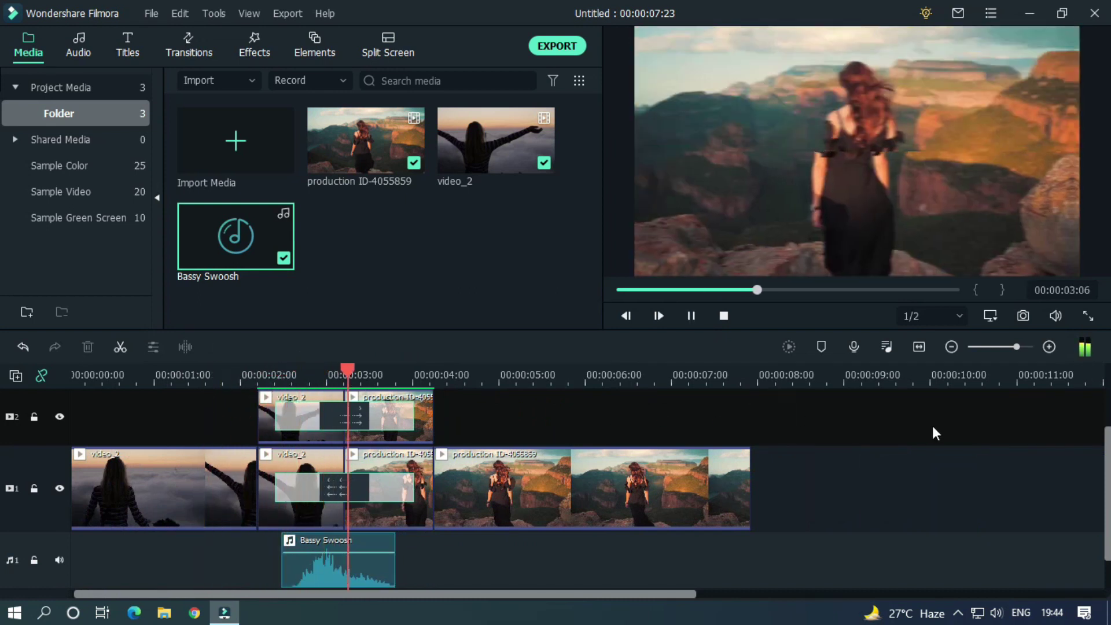
key("space")
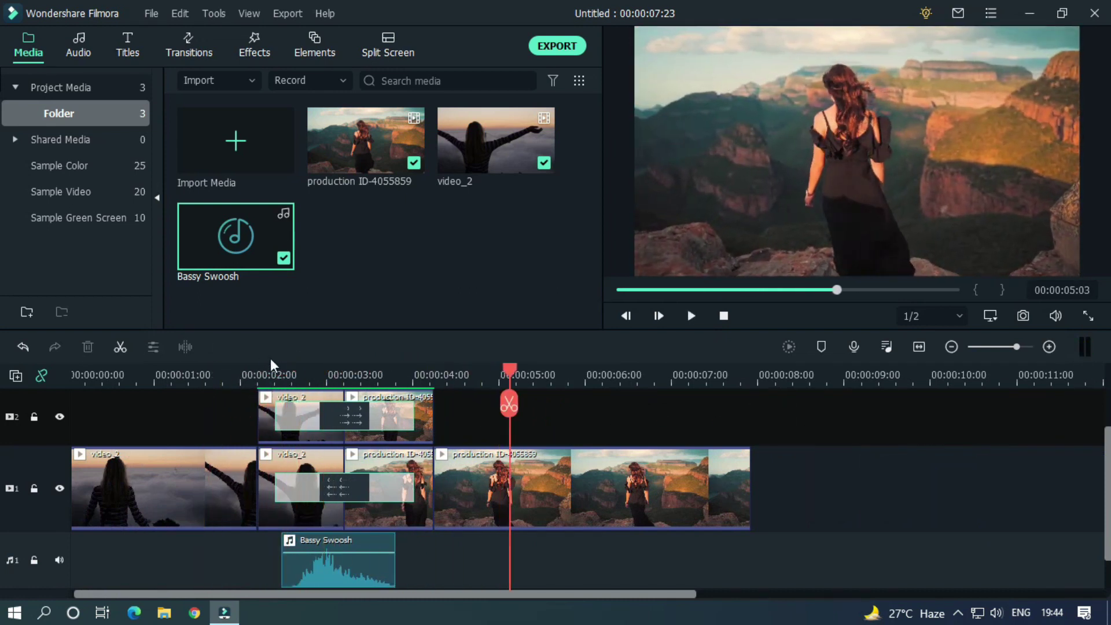
left_click(235, 373)
key("space")
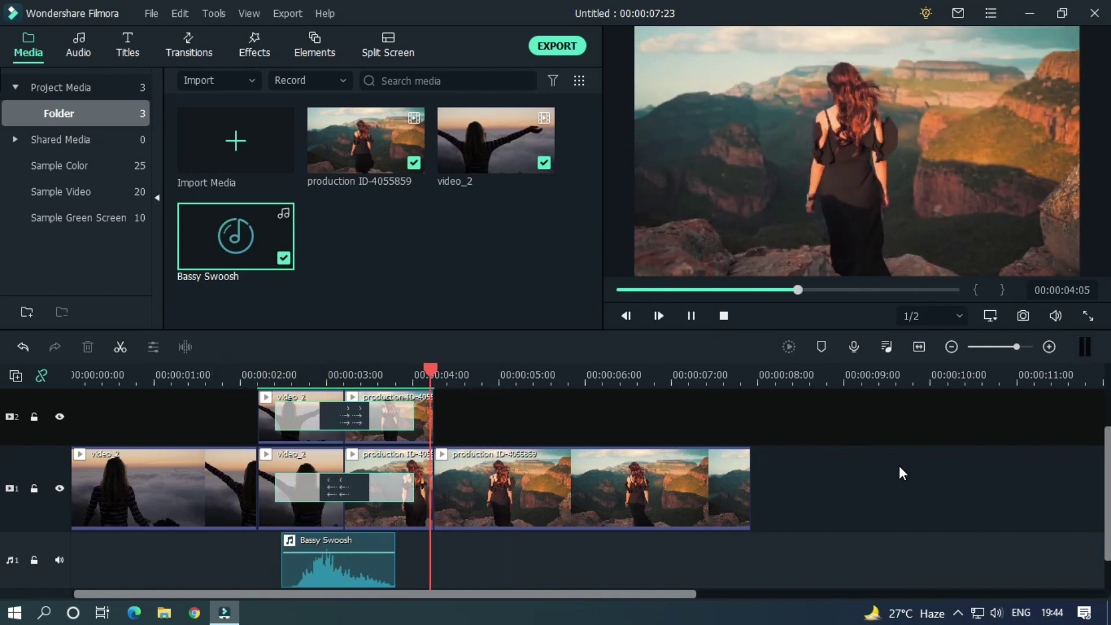
key("space")
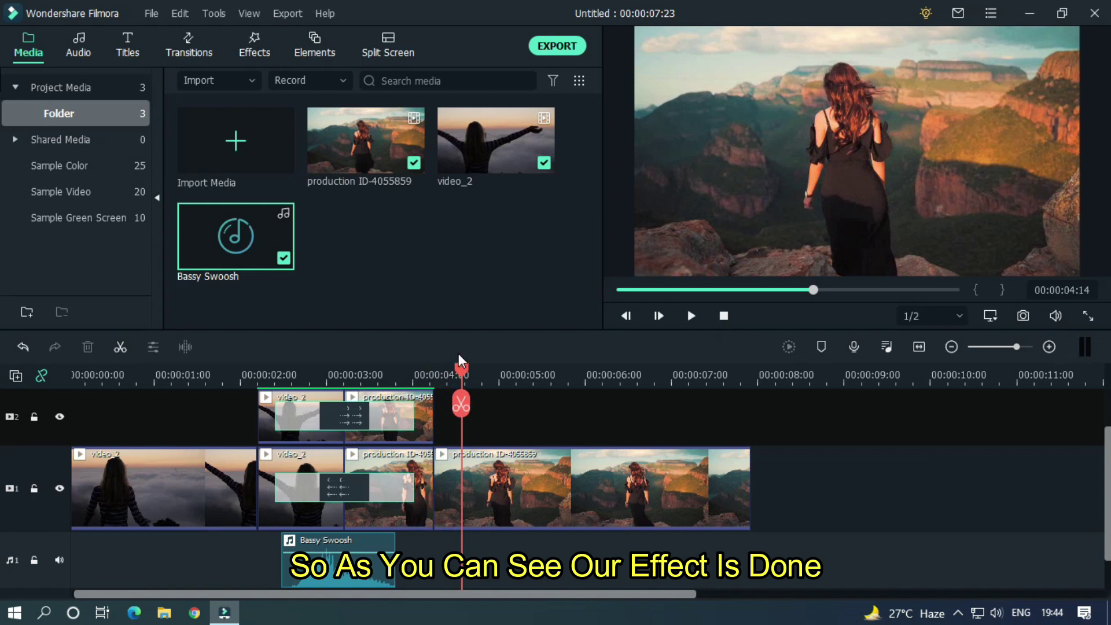
left_click_drag(469, 377, 213, 376)
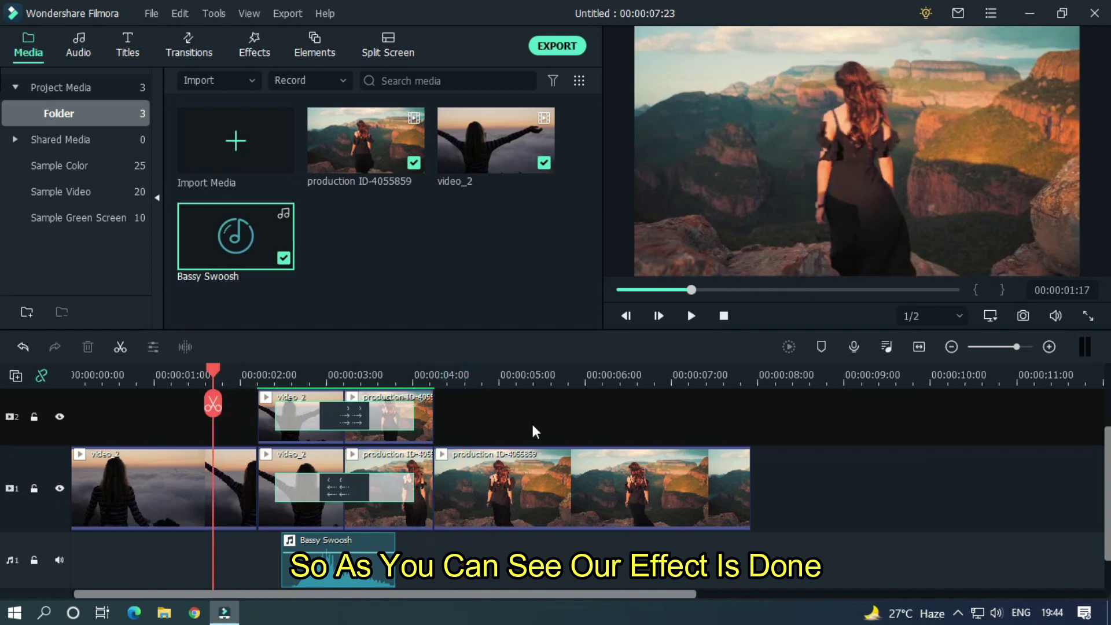
key("space")
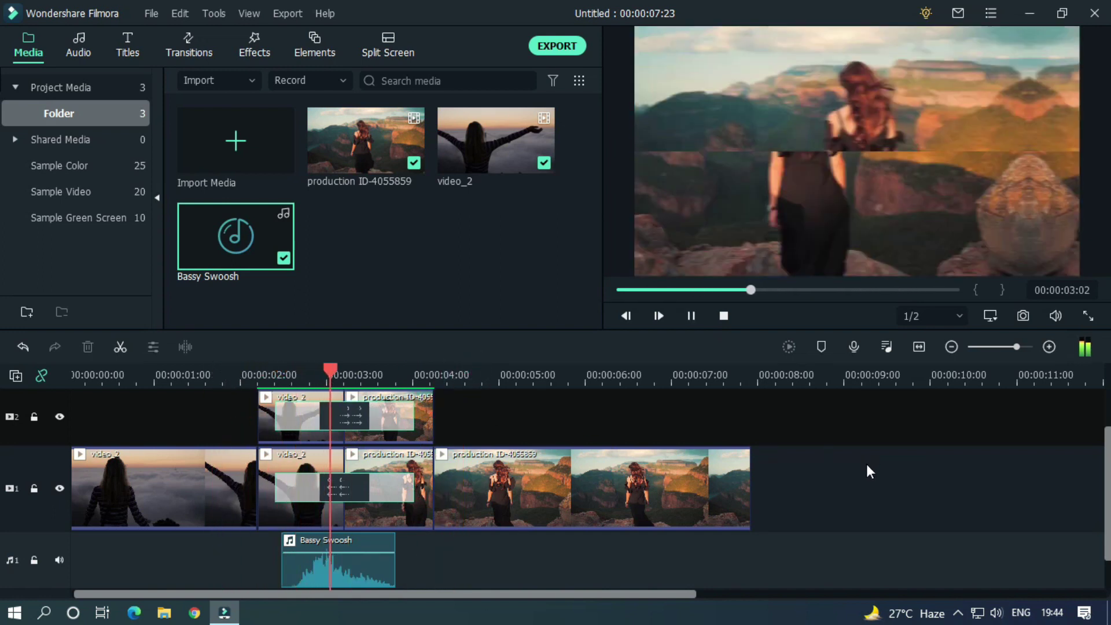
key("space")
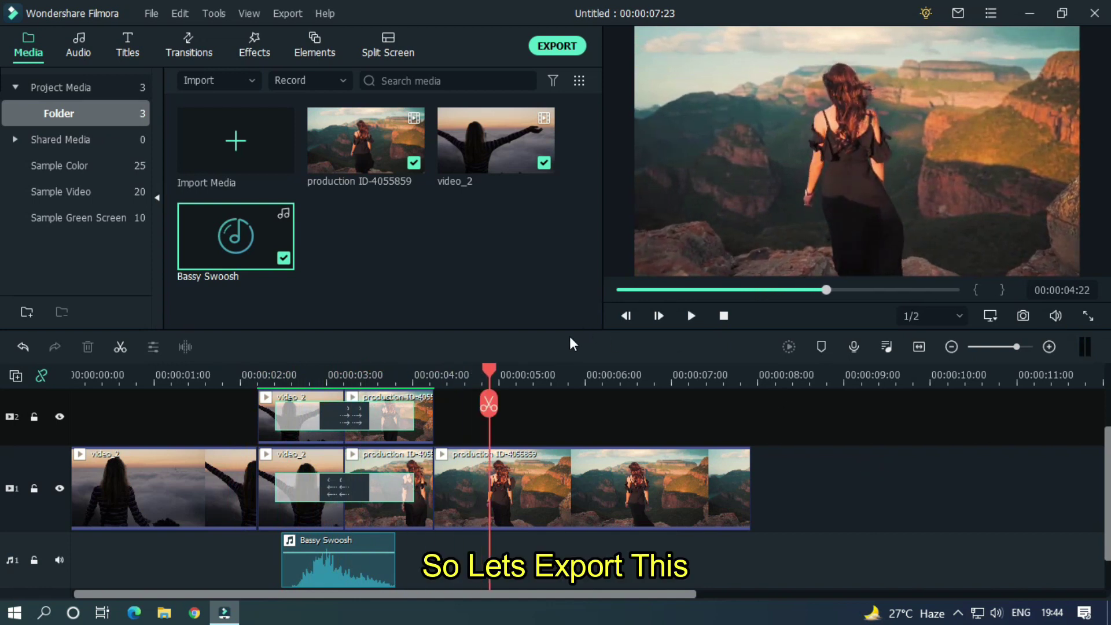
Open the export window and name the MP4 output 'Crop Transition'.
left_click(558, 49)
left_click(521, 132)
type("Crop Transition")
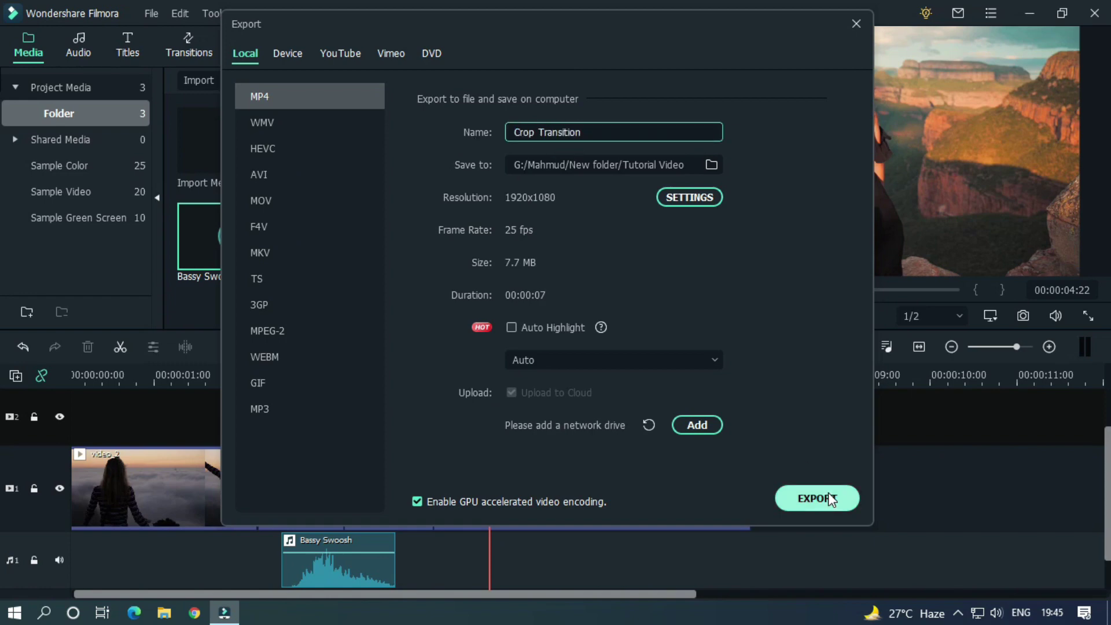